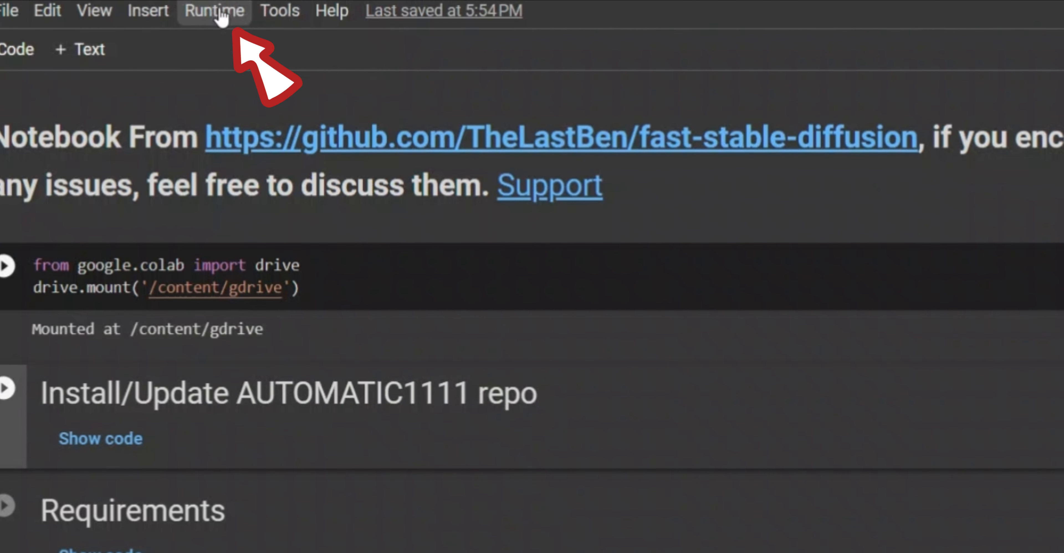
# Set the notebook's hardware accelerator to GPU, save the settings and connect to the runtime.
pyautogui.click(186, 38)
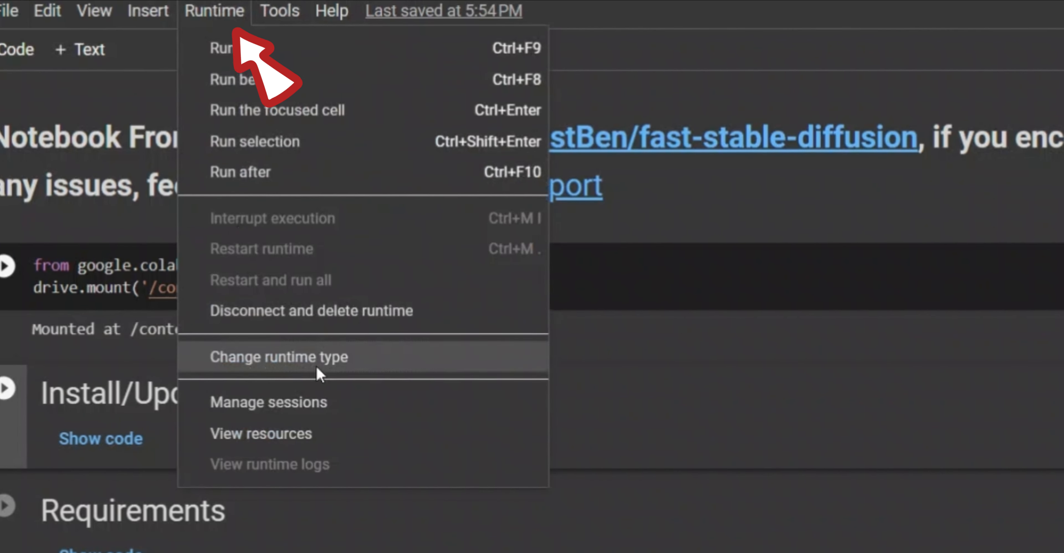
pyautogui.click(328, 368)
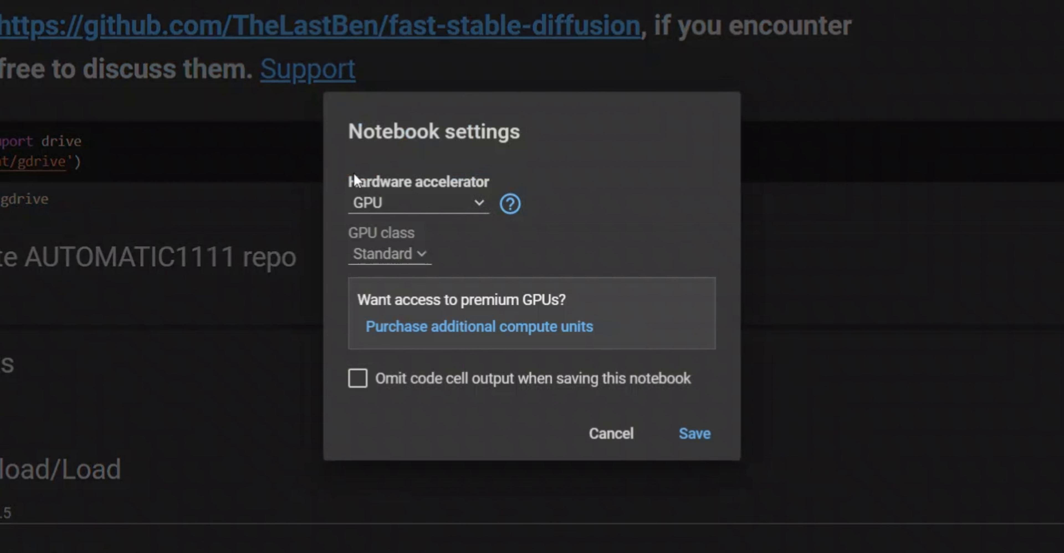
pyautogui.click(435, 202)
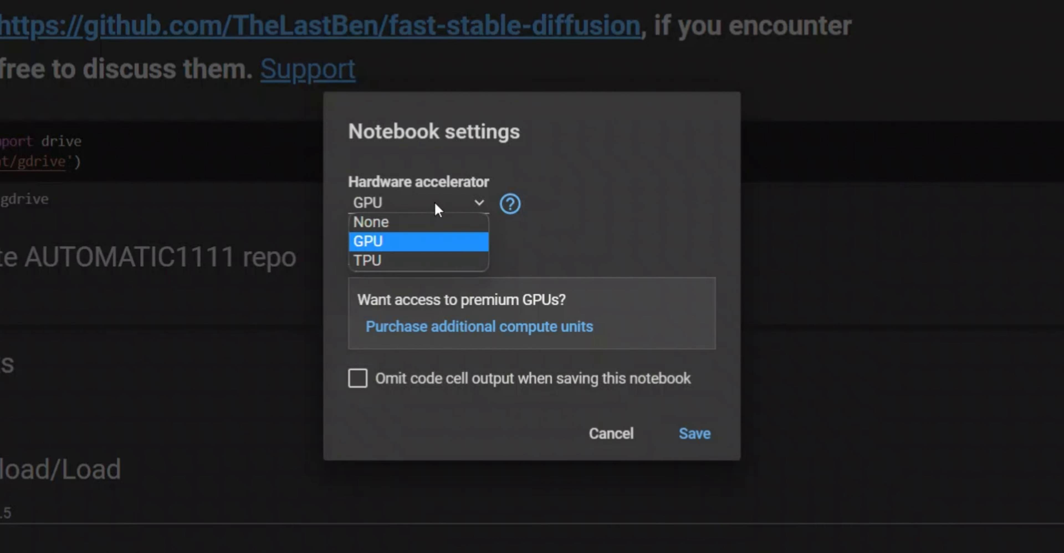
pyautogui.click(399, 245)
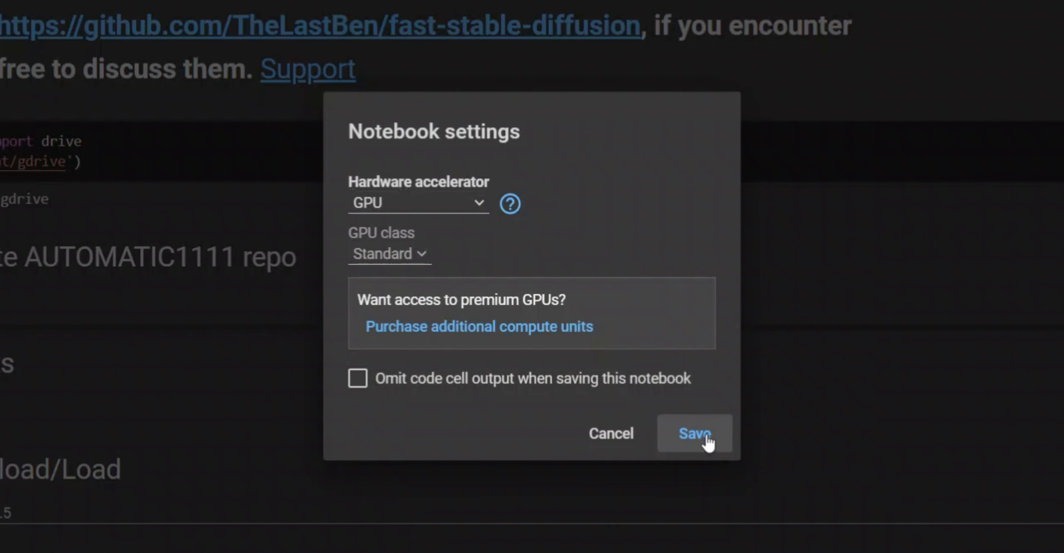
pyautogui.click(706, 434)
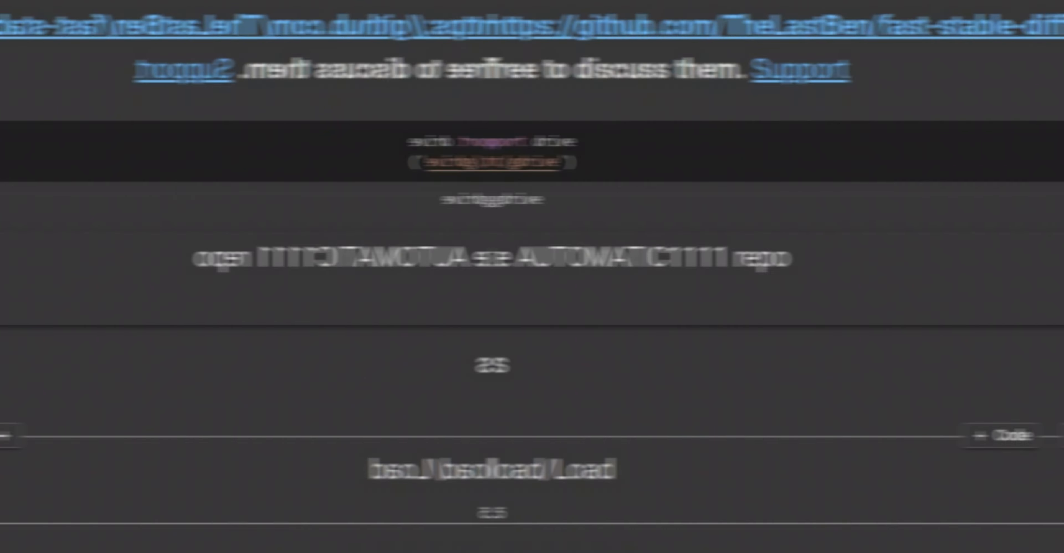
pyautogui.click(941, 107)
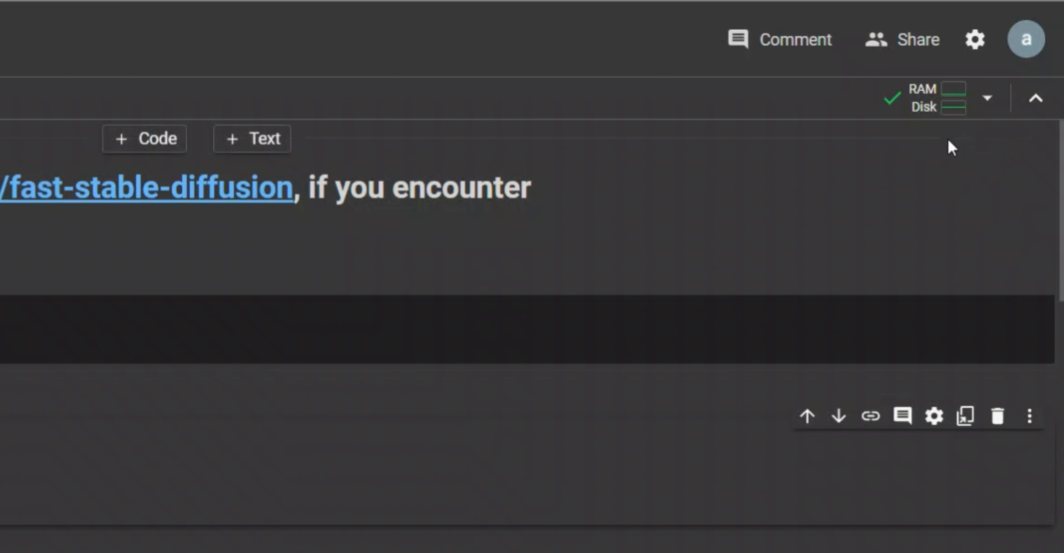
# Examine the connected runtime's system RAM, GPU RAM and disk resources.
pyautogui.click(963, 113)
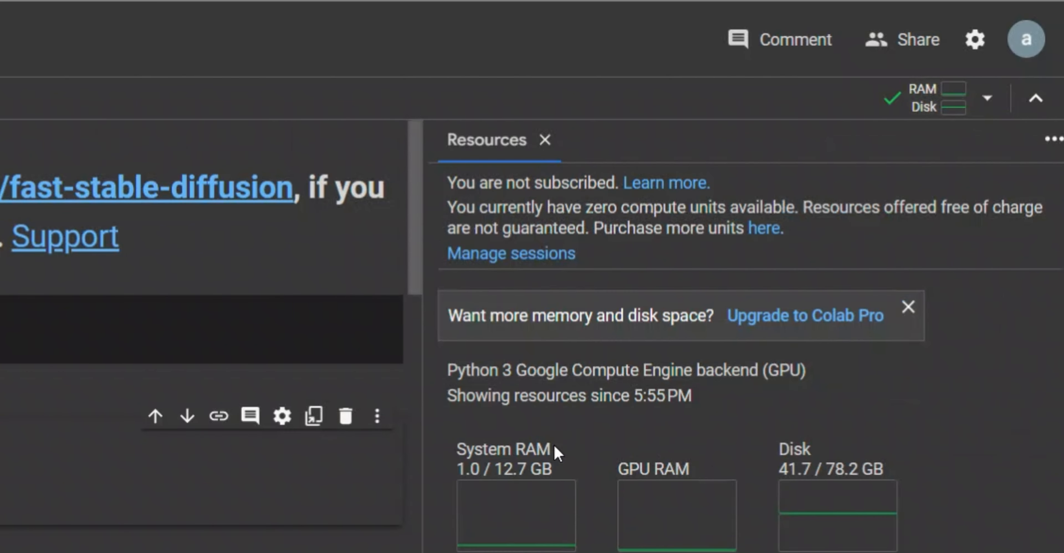
pyautogui.tripleClick(523, 471)
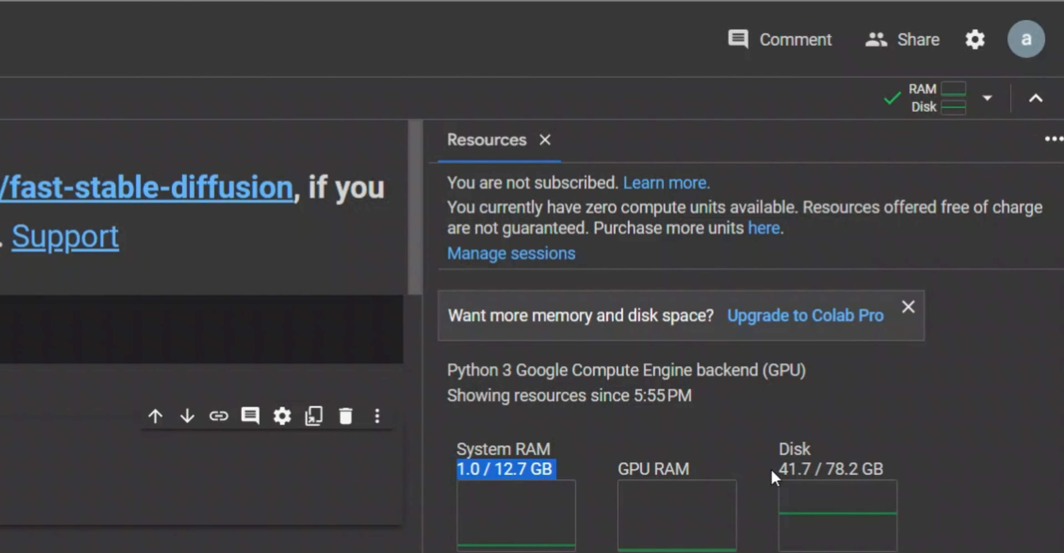
pyautogui.tripleClick(681, 468)
pyautogui.doubleClick(853, 468)
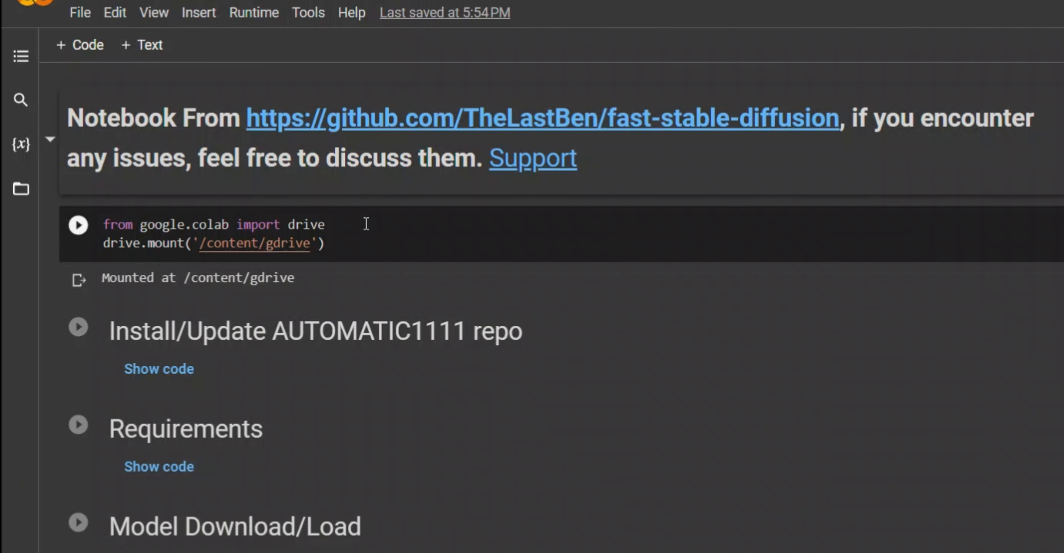
# Run the cell that mounts Google Drive at /content/gdrive and allow the notebook to access the account's Drive files.
pyautogui.click(364, 220)
pyautogui.click(354, 249)
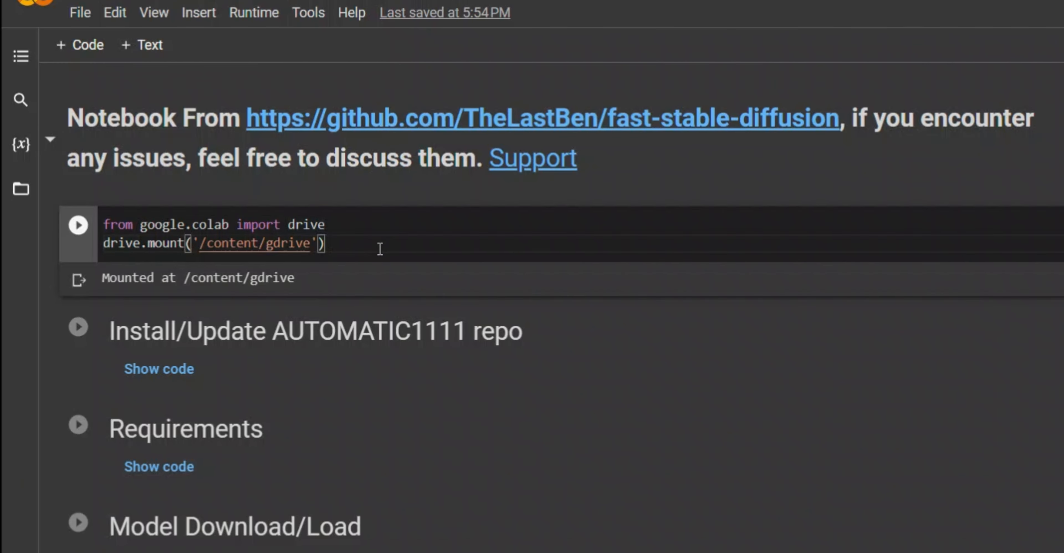
pyautogui.click(79, 226)
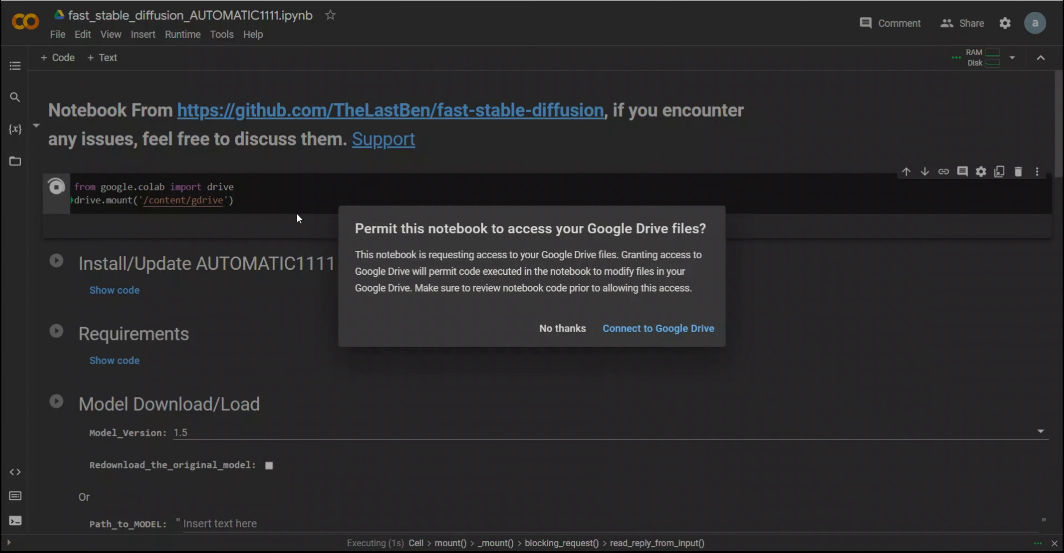
pyautogui.moveTo(599, 230); pyautogui.dragTo(713, 232)
pyautogui.click(657, 333)
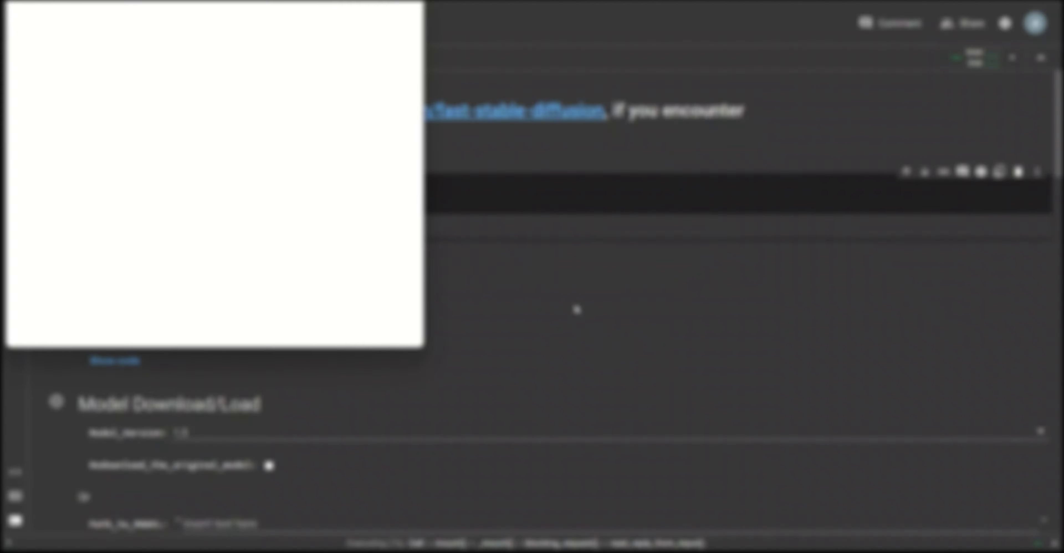
pyautogui.click(250, 197)
pyautogui.scroll(-10, 404, 231)
pyautogui.scroll(-3, 401, 234)
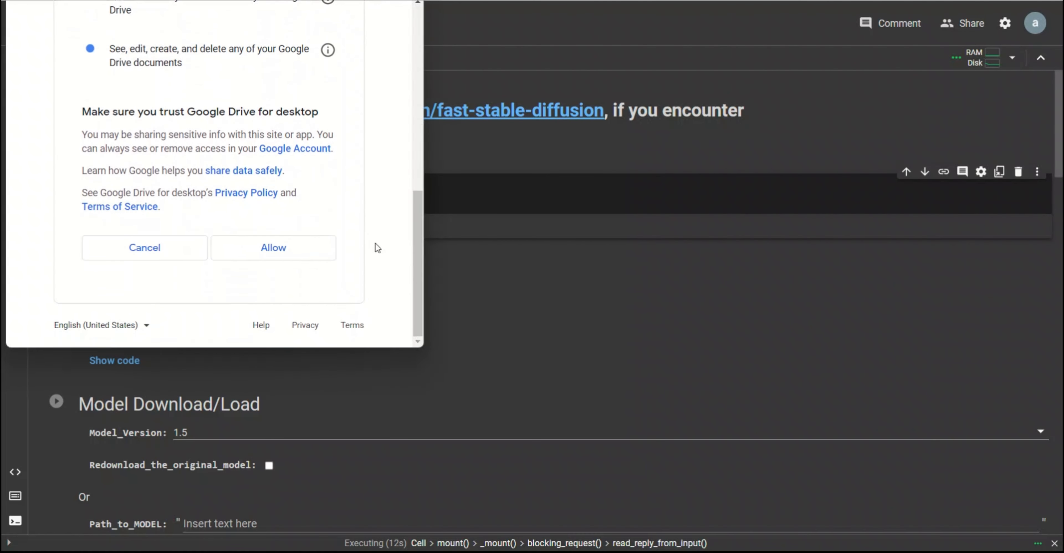
pyautogui.click(286, 254)
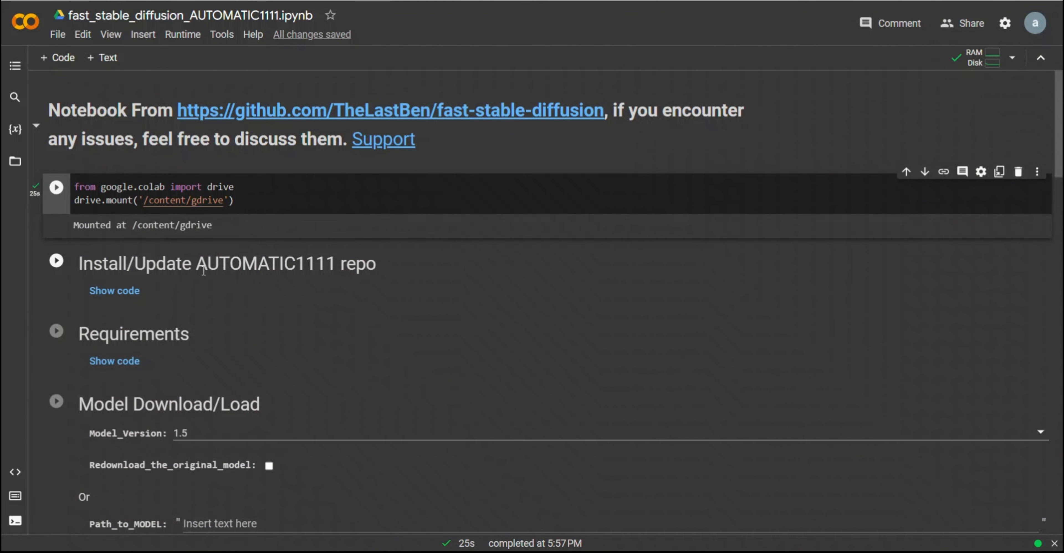
# View the AUTOMATIC1111 stable-diffusion-webui repository on GitHub and return to the Colab notebook.
pyautogui.moveTo(146, 263); pyautogui.dragTo(335, 263)
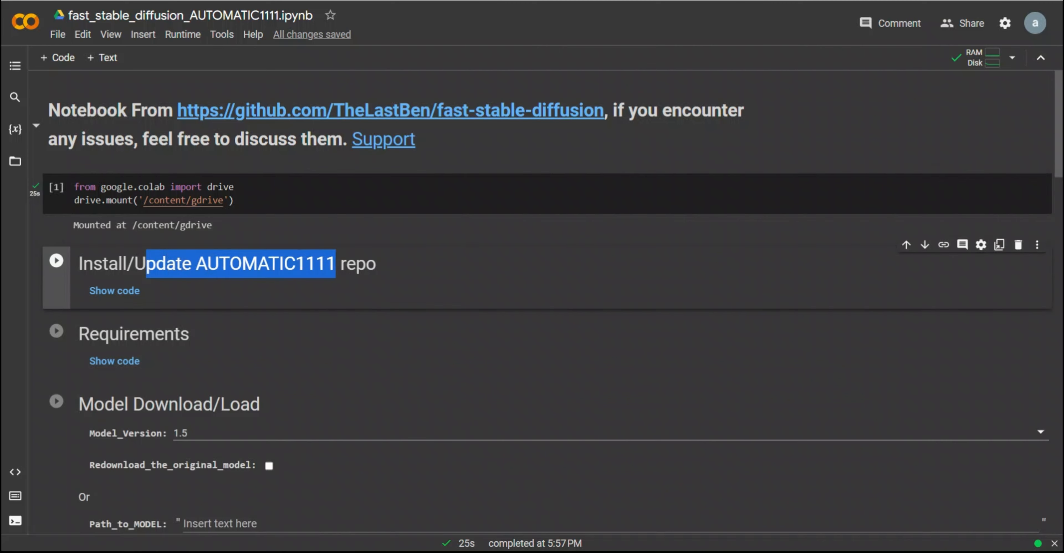
pyautogui.hotkey('alt', 'Tab')
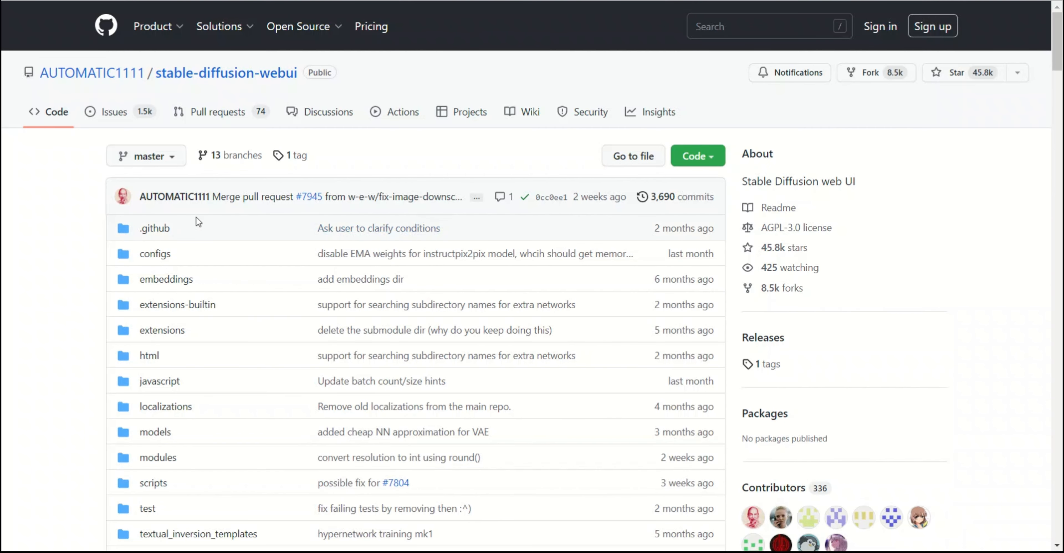
pyautogui.hotkey('alt', 'Tab')
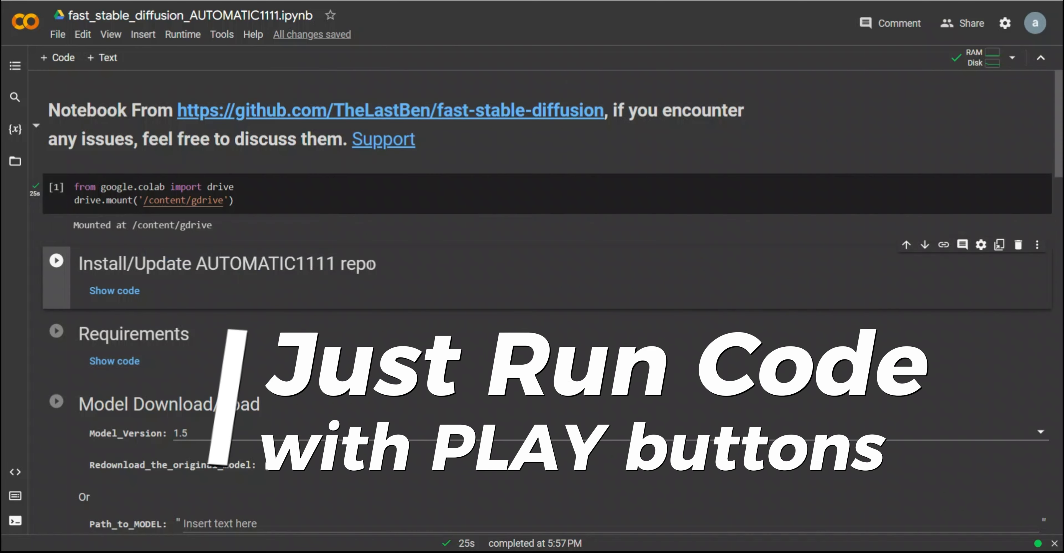
# Reveal the code of the Install/Update AUTOMATIC1111 repo cell and run the cell.
pyautogui.doubleClick(351, 265)
pyautogui.scroll(-4, 254, 286)
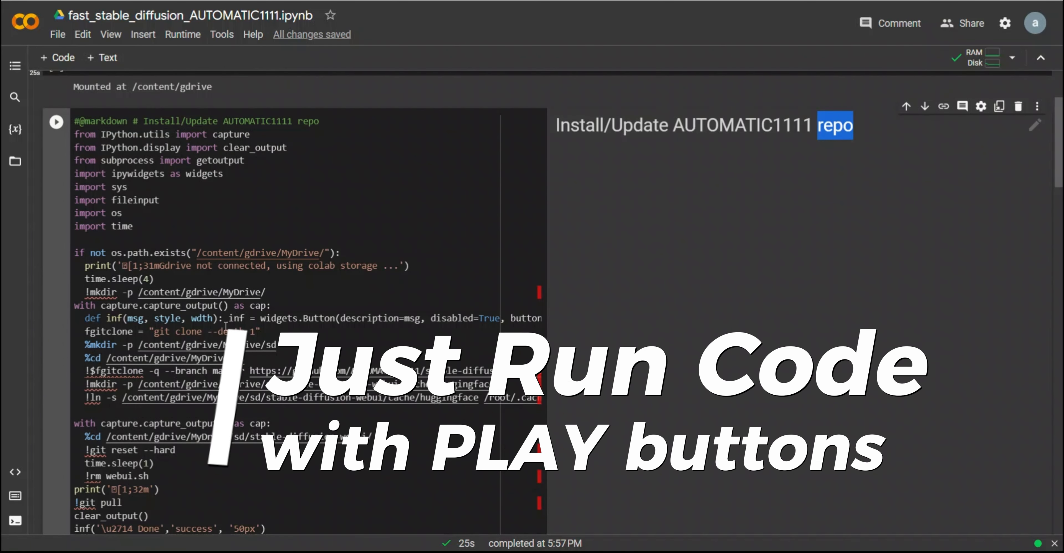
pyautogui.scroll(-4, 207, 368)
pyautogui.scroll(5, 207, 367)
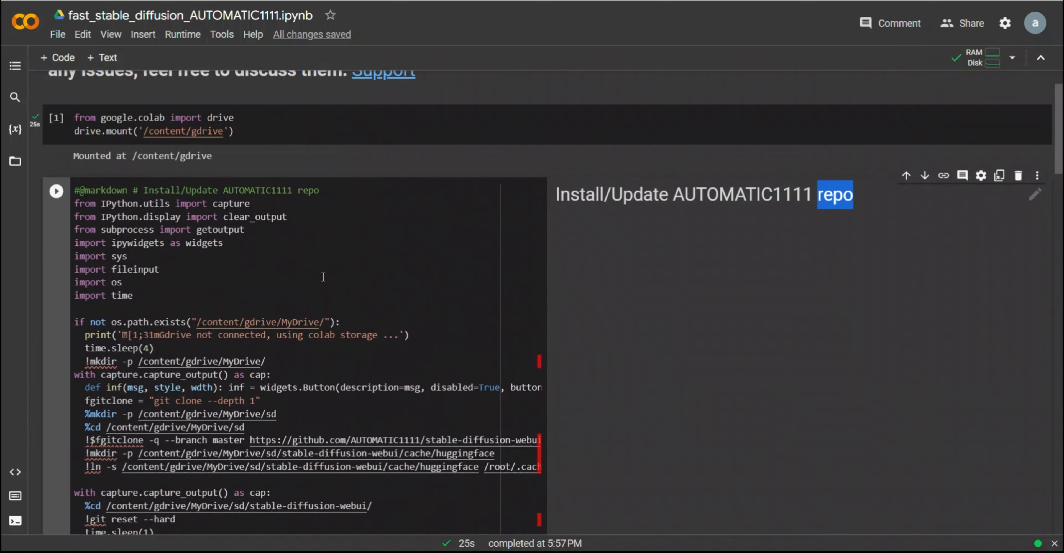
pyautogui.click(56, 191)
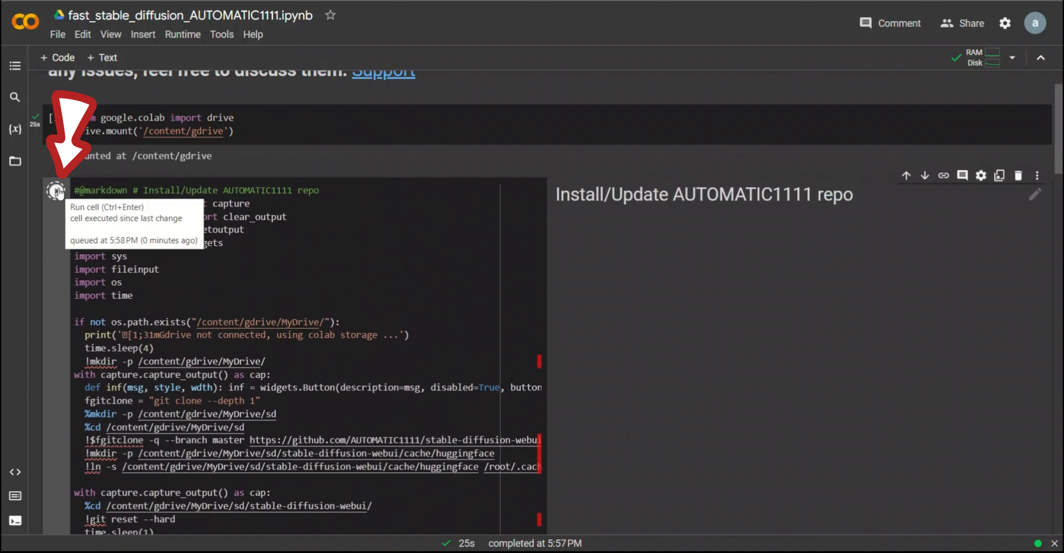
pyautogui.click(333, 259)
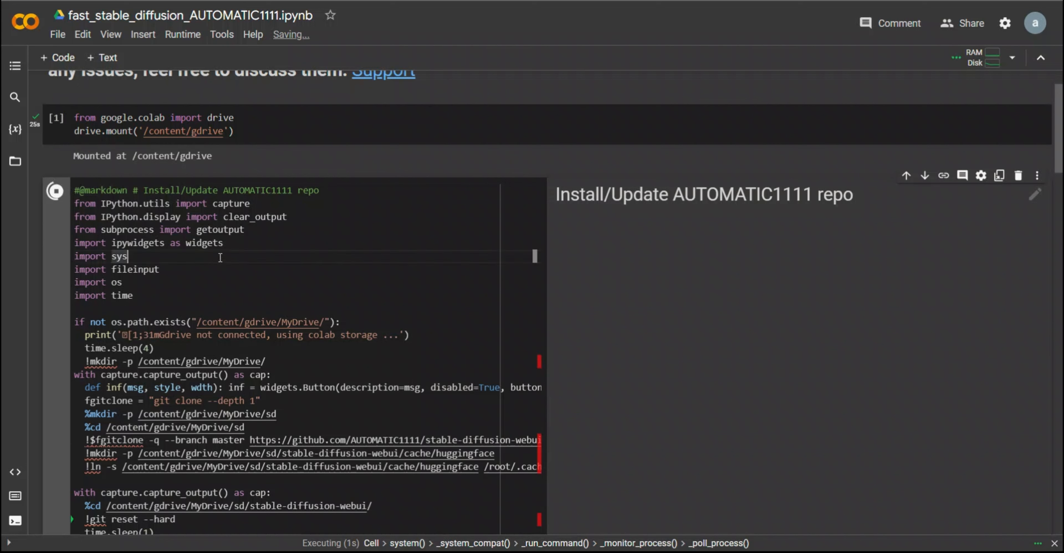
# Hide the code of the Install/Update AUTOMATIC1111 repo cell, leaving its form title shown.
pyautogui.click(1038, 177)
pyautogui.moveTo(1007, 254)
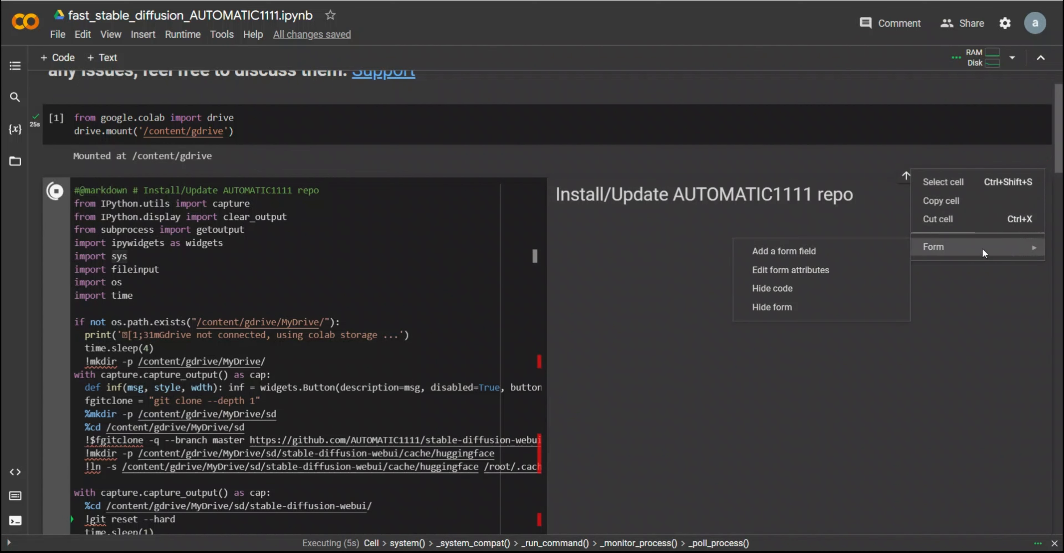
pyautogui.click(797, 292)
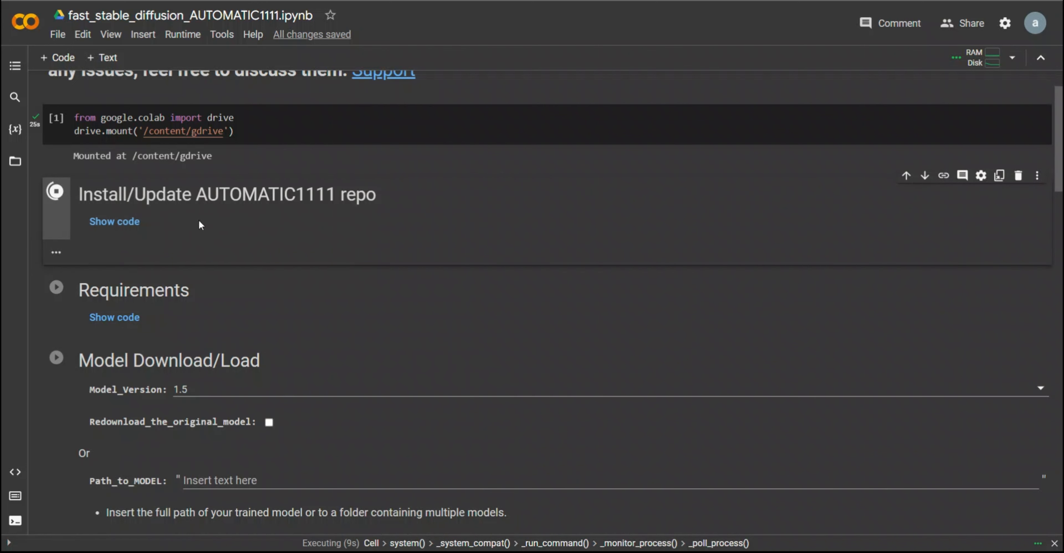
# Run the Requirements cell to install the web UI's dependencies.
pyautogui.click(80, 298)
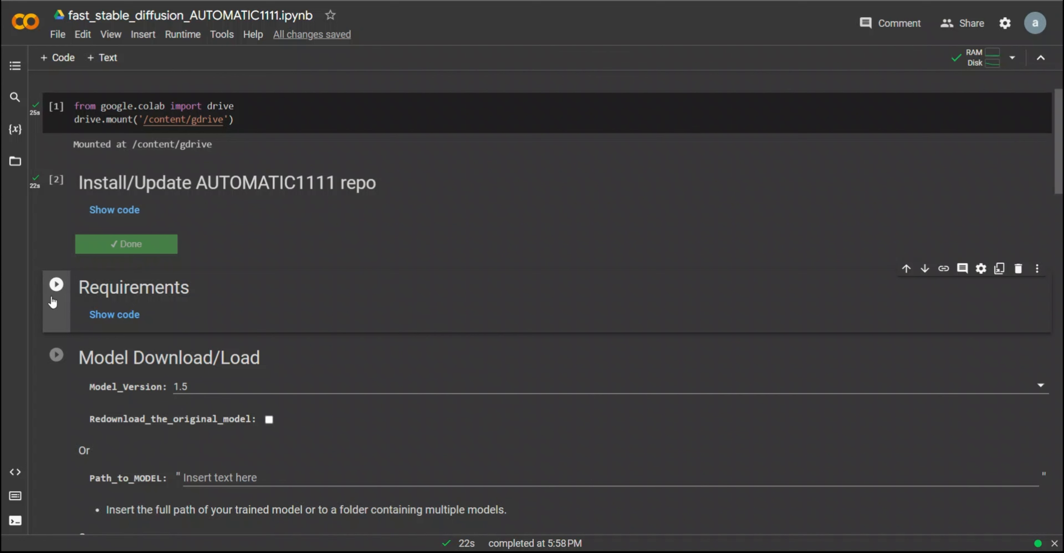
pyautogui.click(57, 283)
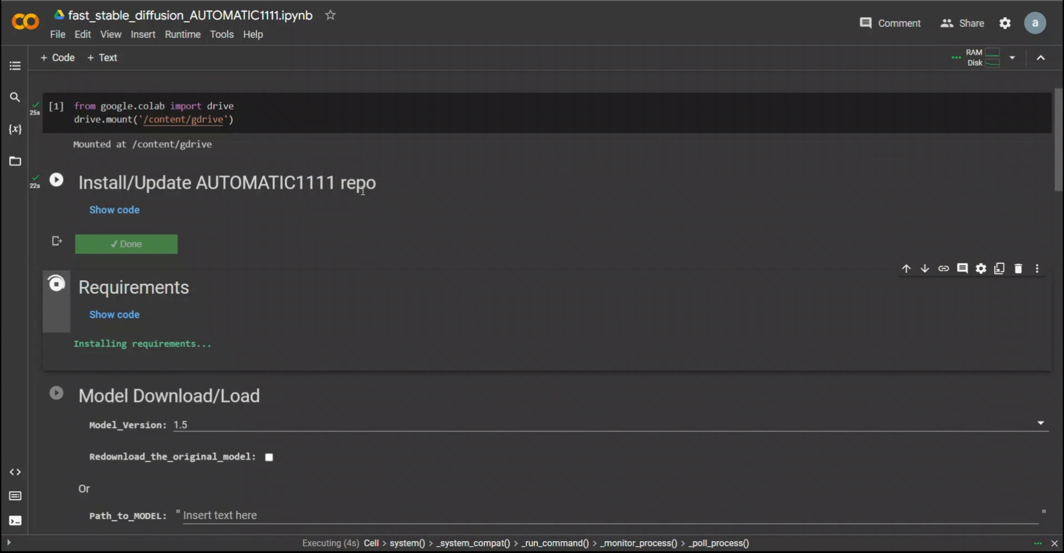
# Set Model_Version to V2.1-768px in the Model Download/Load cell and run it with the path and link fields empty.
pyautogui.scroll(-4, 179, 136)
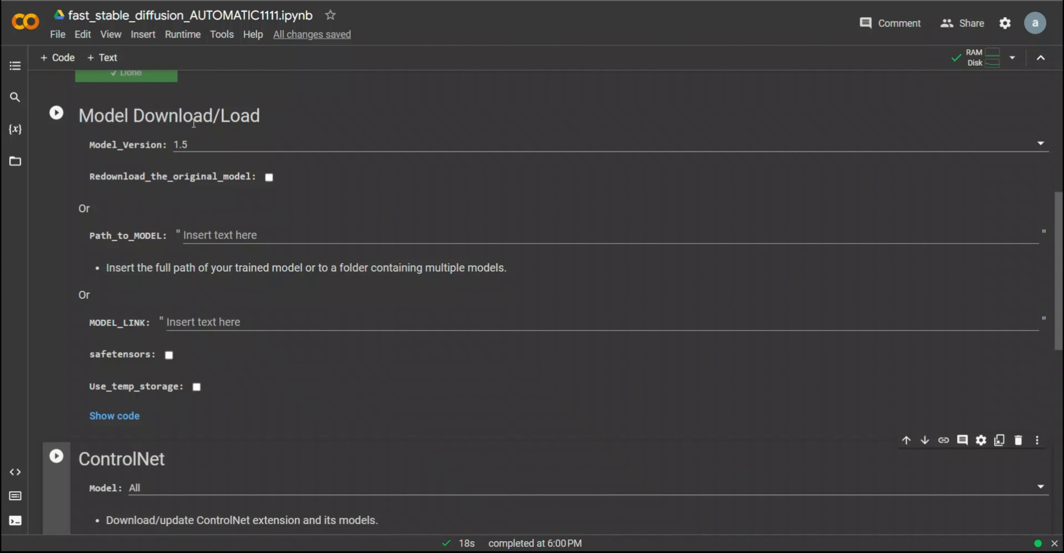
pyautogui.click(234, 146)
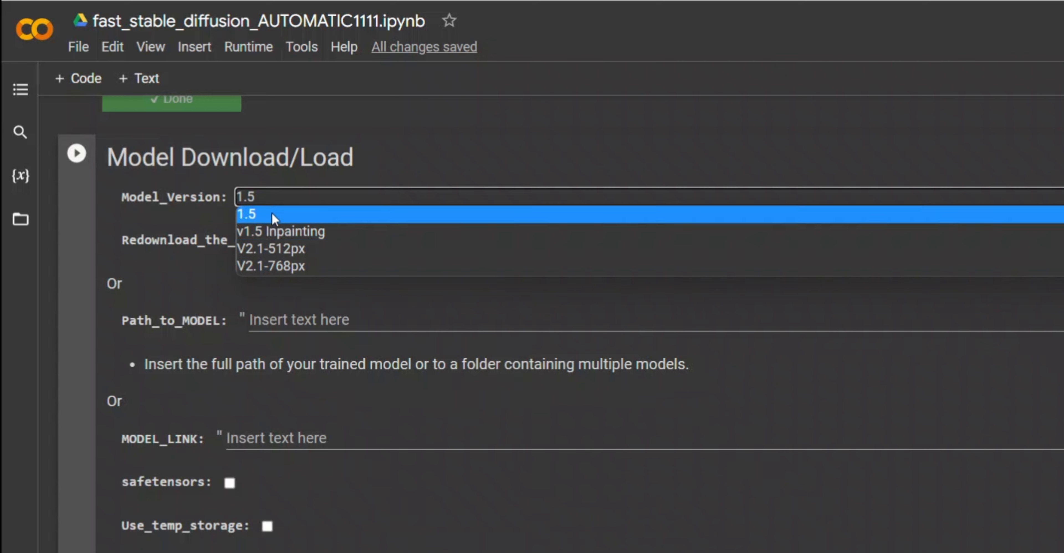
pyautogui.click(314, 264)
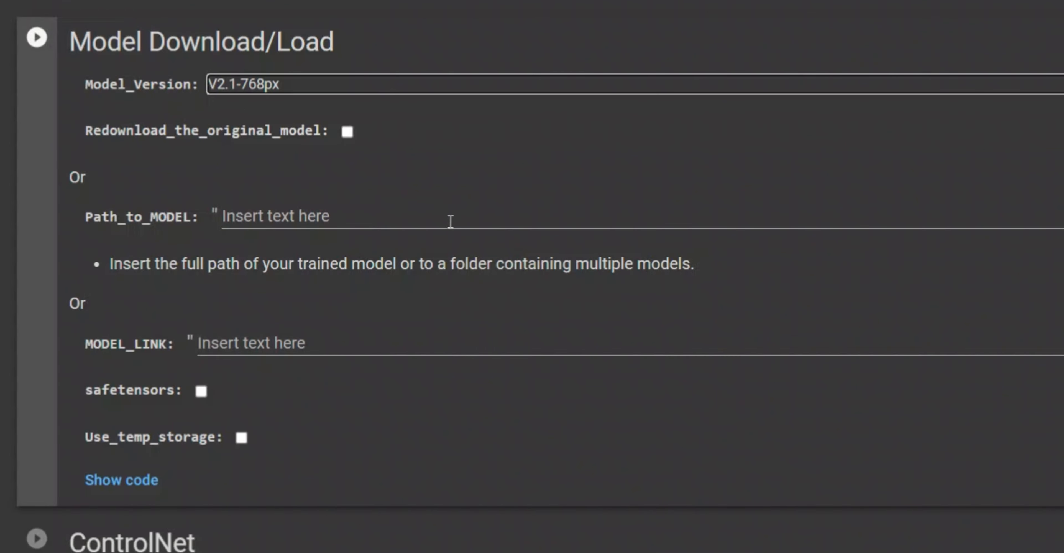
pyautogui.click(273, 218)
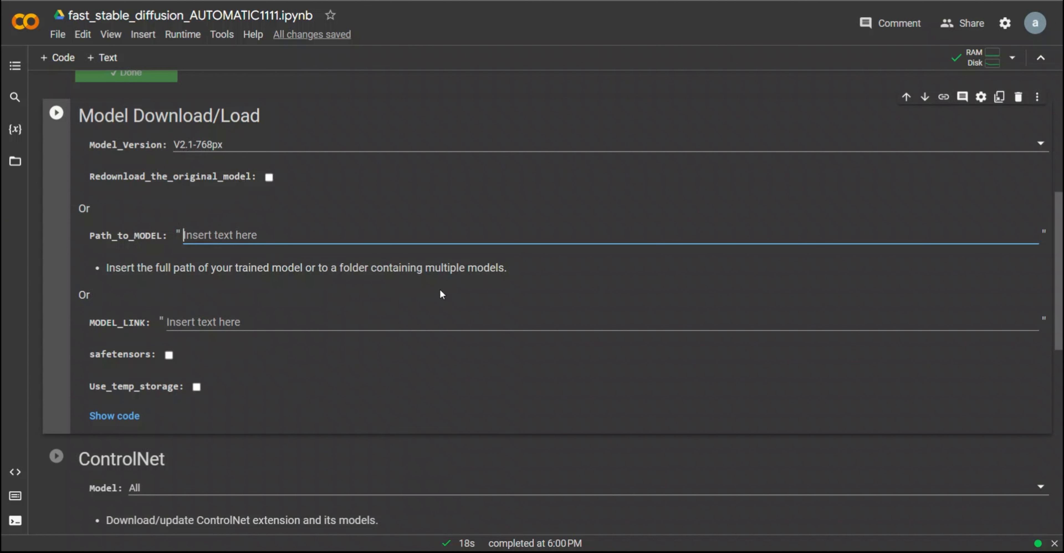
pyautogui.click(175, 323)
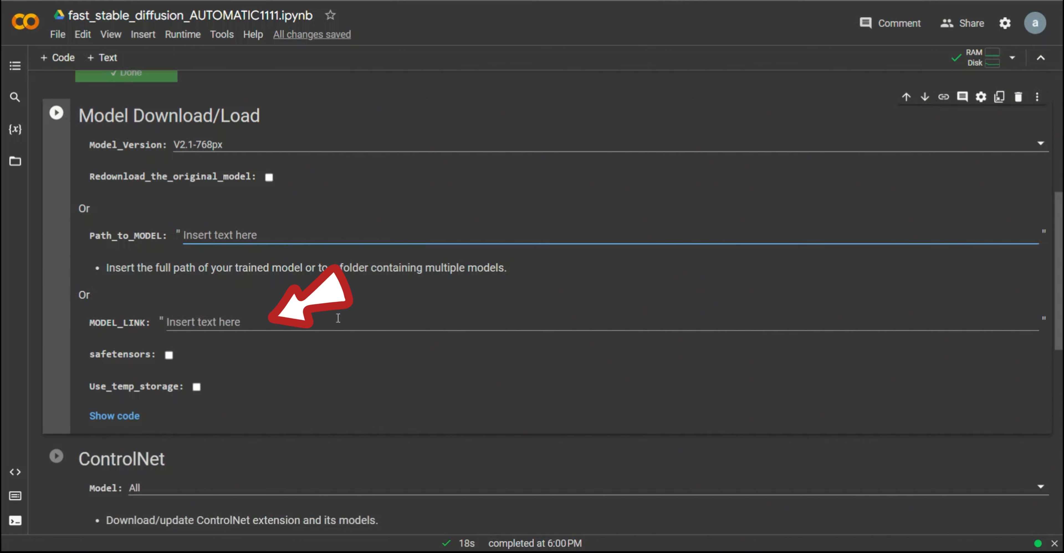
pyautogui.click(56, 113)
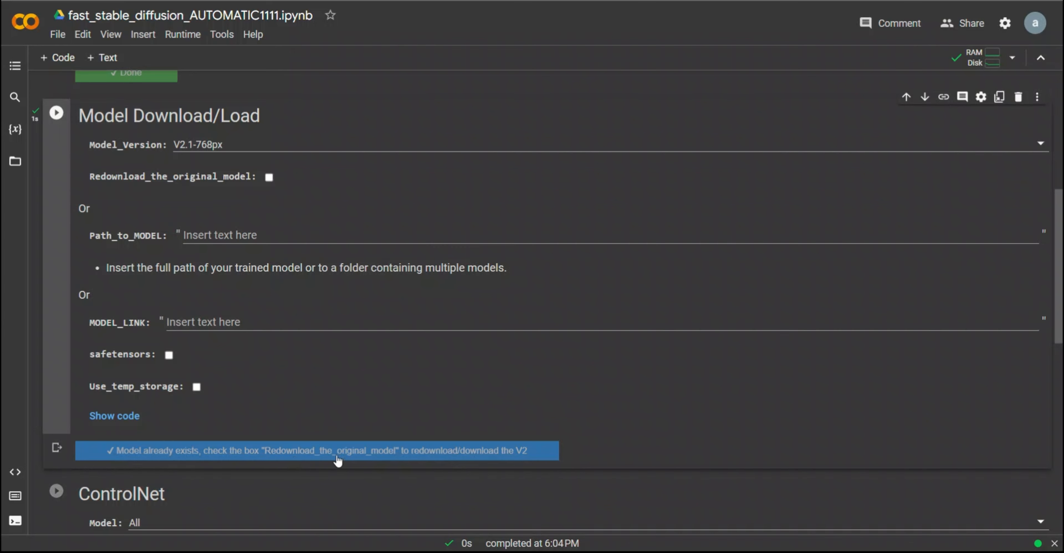
# Browse the notebook's files and expand gdrive, MyDrive, sd and stable-diffusion-webui to view the folder structure.
pyautogui.click(15, 161)
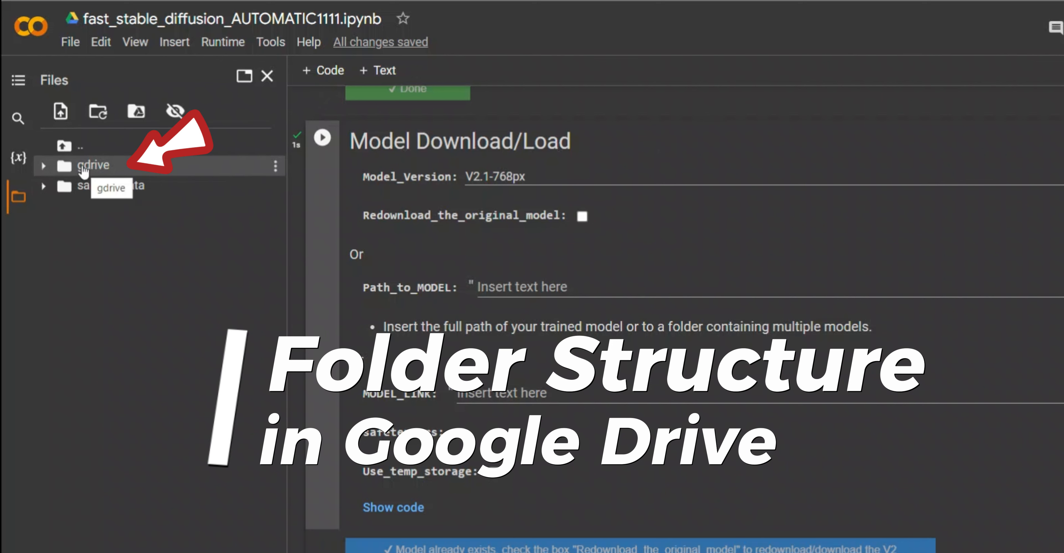
pyautogui.click(43, 166)
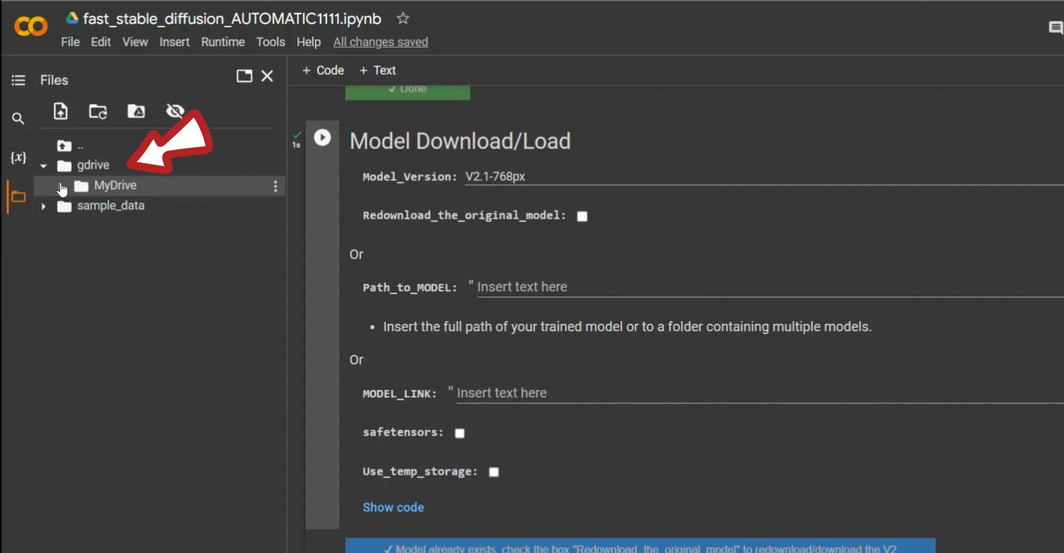
pyautogui.click(124, 187)
pyautogui.click(78, 287)
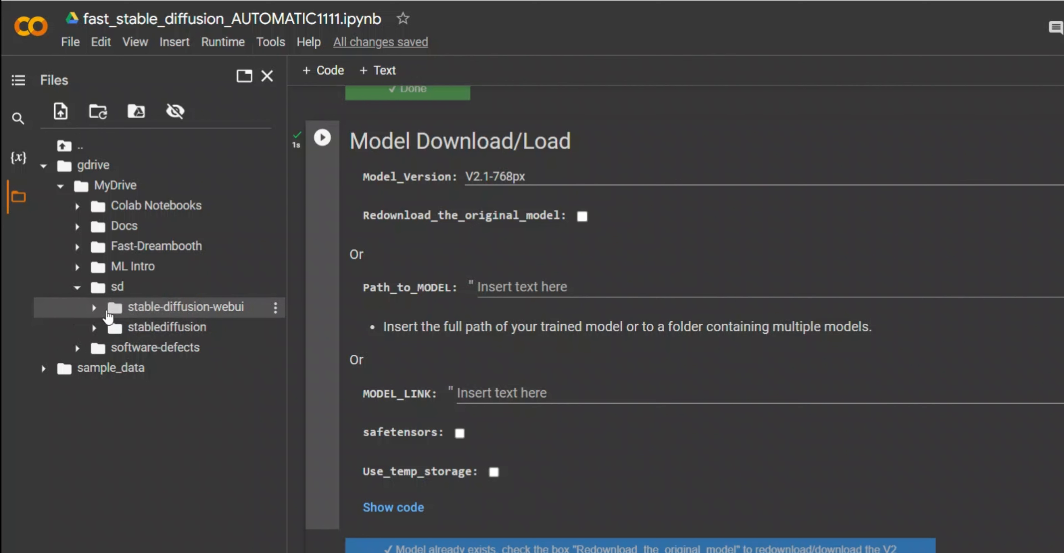
pyautogui.click(94, 309)
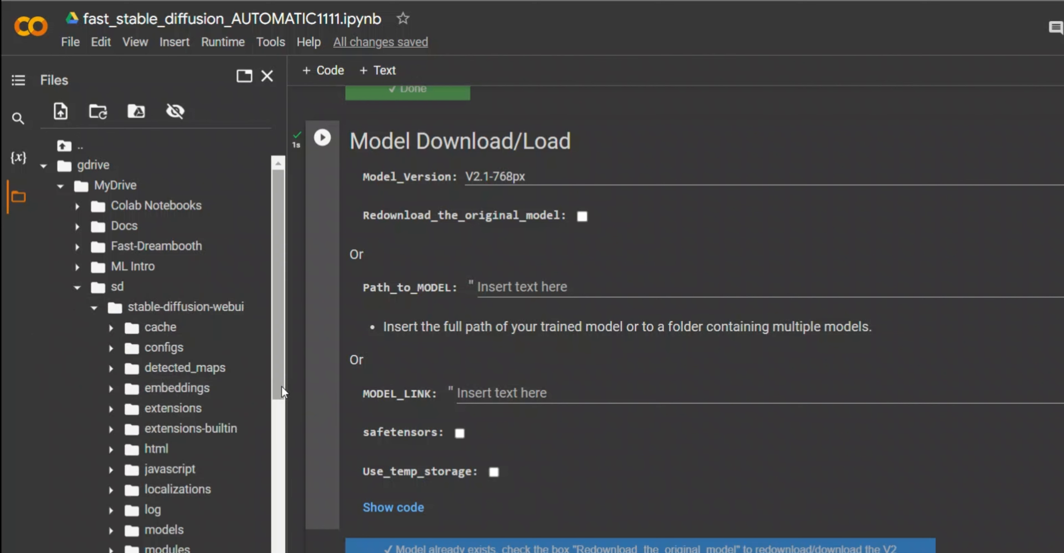
# Widen the file browser and expand the models and Stable-diffusion folders to view the stored model.ckpt checkpoint.
pyautogui.moveTo(345, 391); pyautogui.dragTo(399, 393)
pyautogui.scroll(-5, 292, 399)
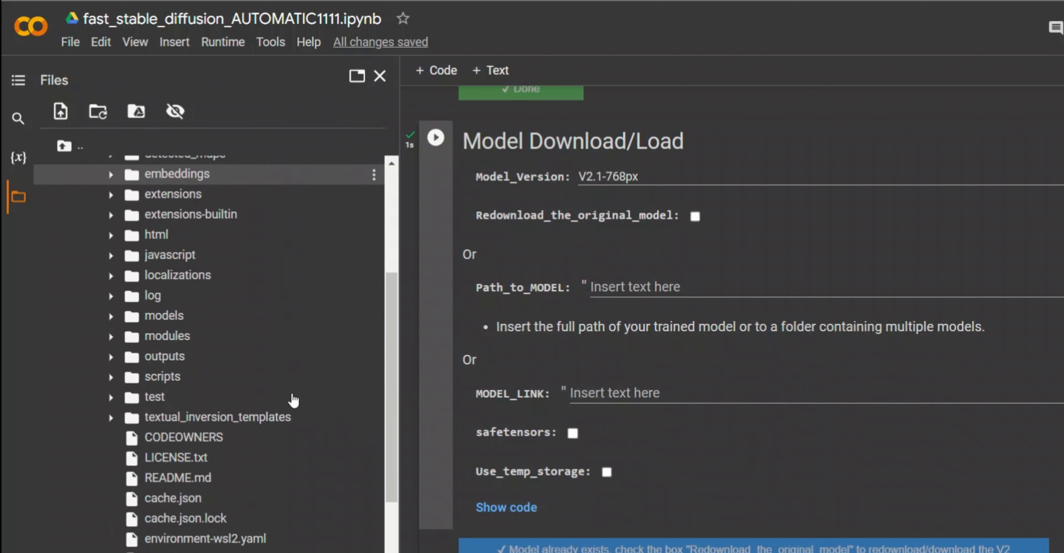
pyautogui.scroll(1, 292, 400)
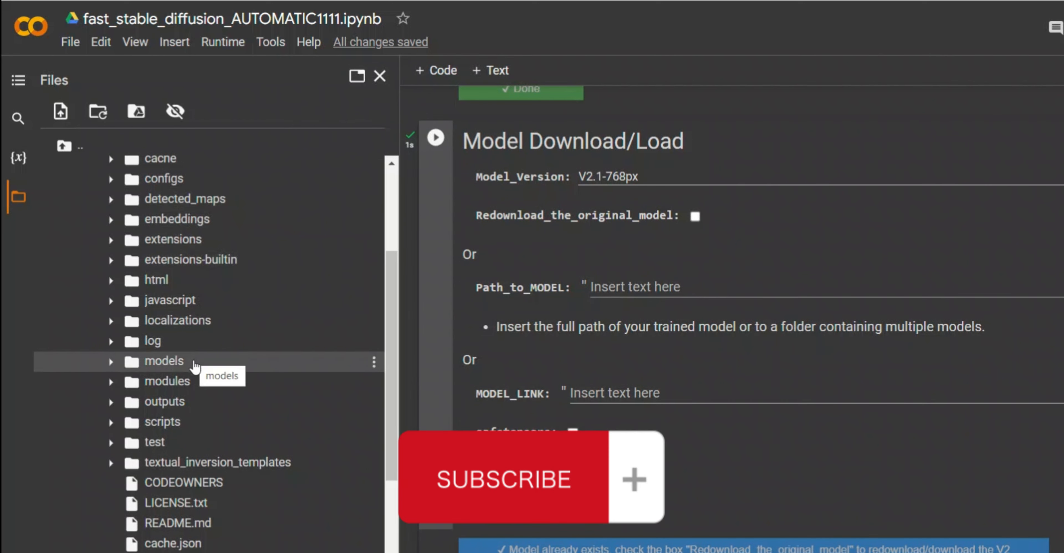
pyautogui.click(180, 369)
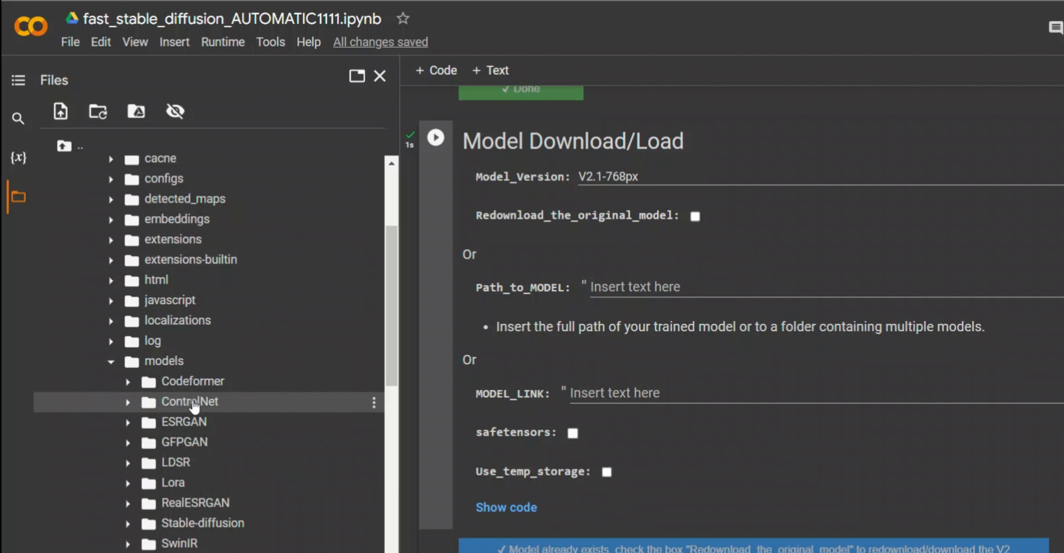
pyautogui.scroll(-4, 198, 374)
pyautogui.click(196, 356)
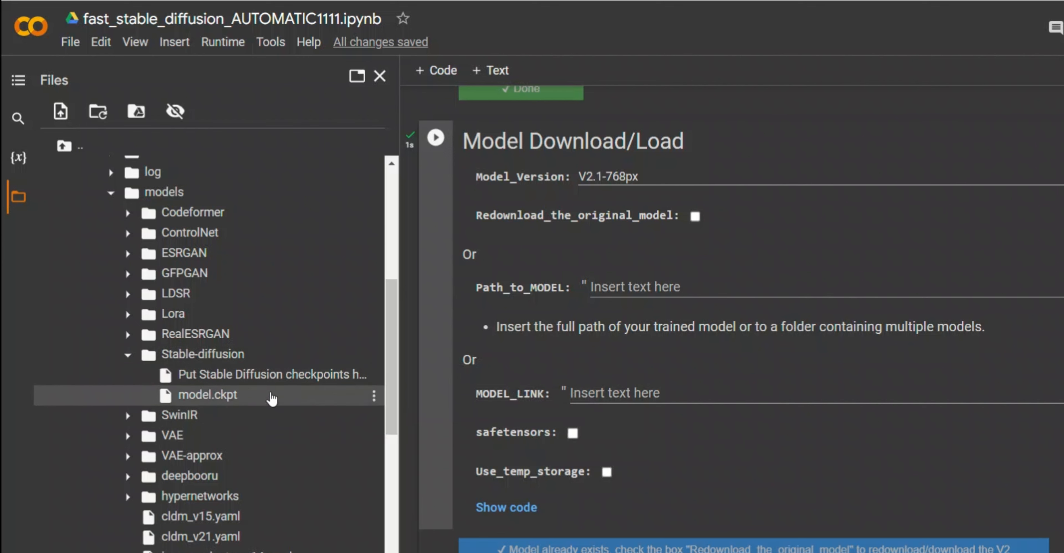
pyautogui.moveTo(249, 398)
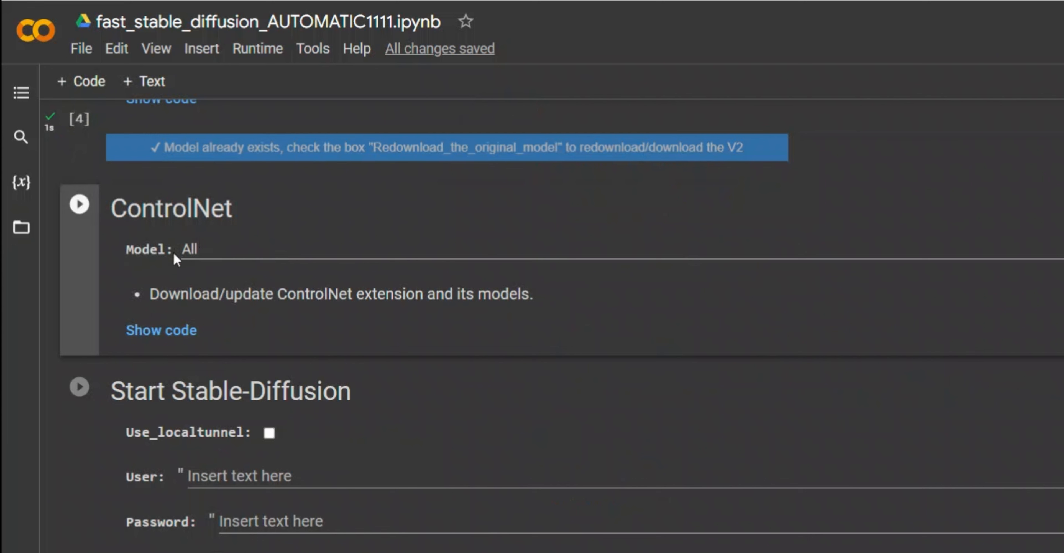
# Set the ControlNet model to Canny and run the ControlNet cell, keeping Canny selected.
pyautogui.click(273, 248)
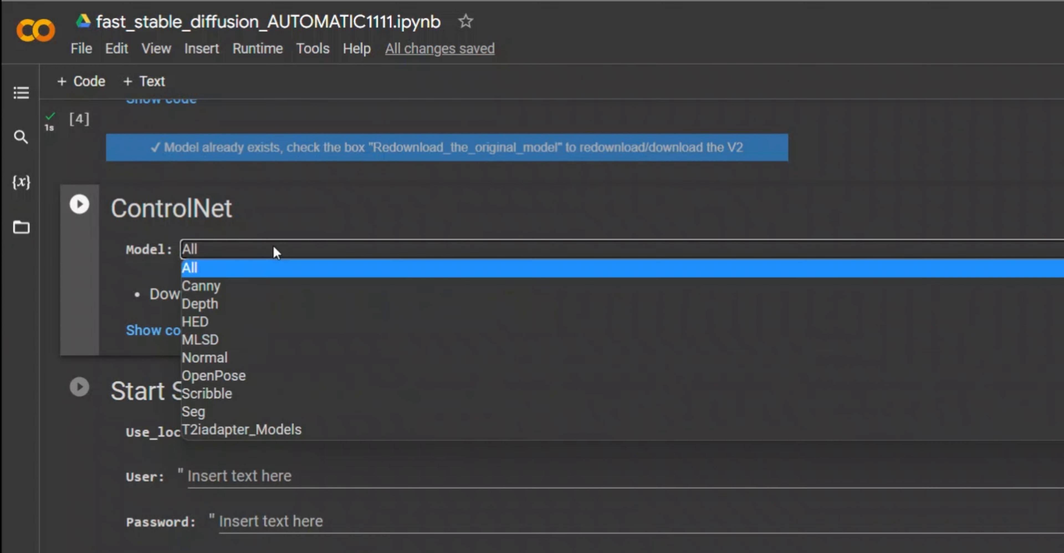
pyautogui.click(240, 289)
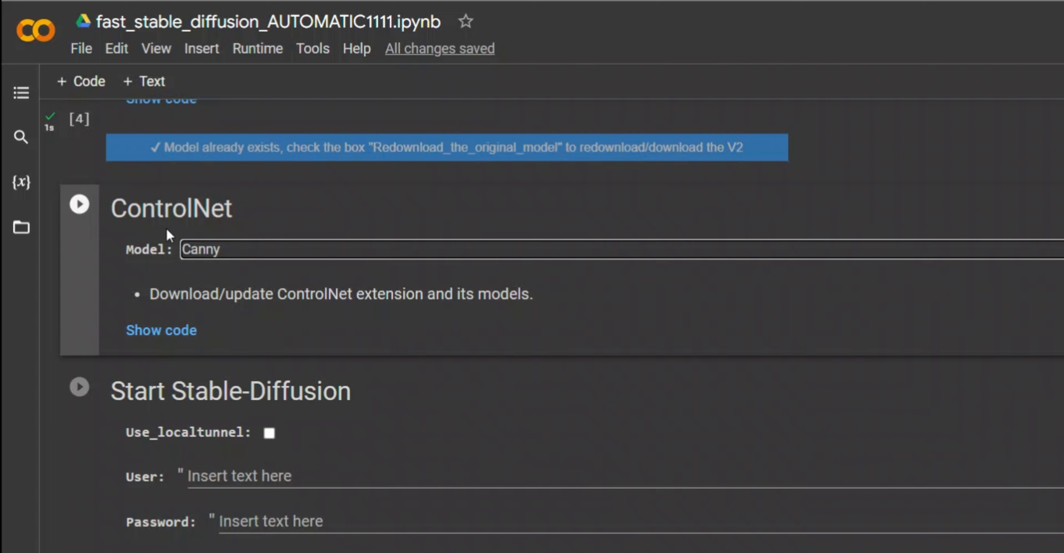
pyautogui.click(79, 203)
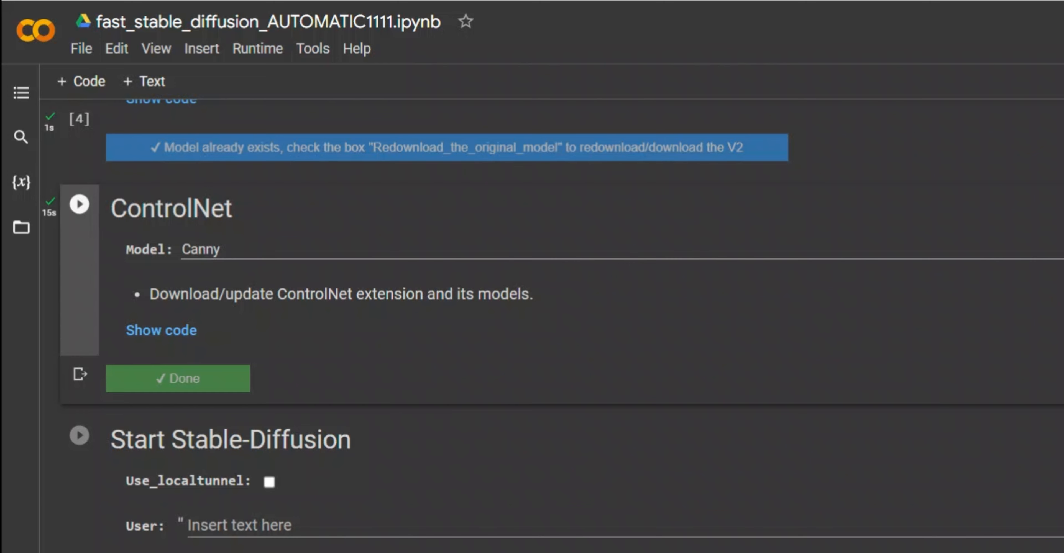
pyautogui.click(250, 248)
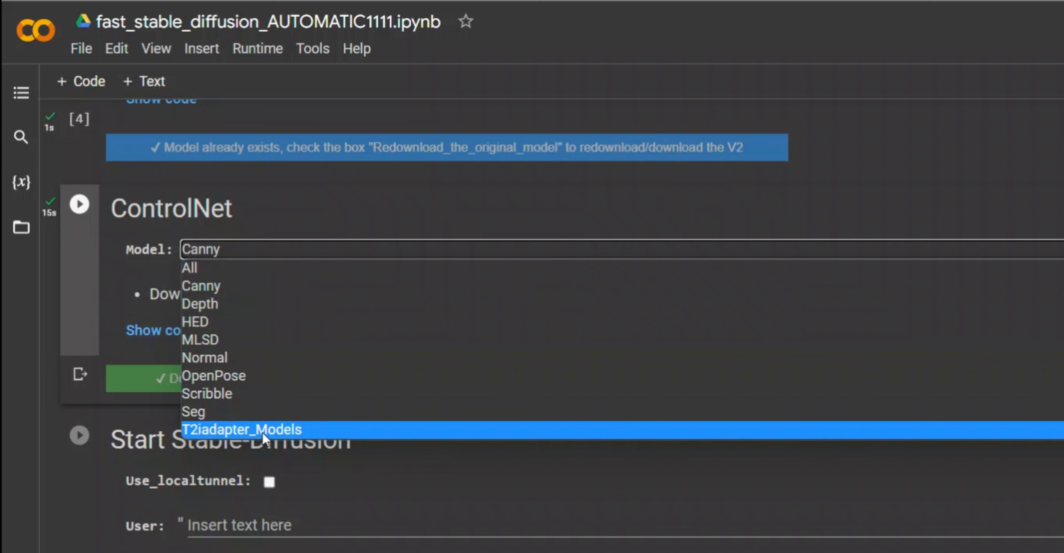
pyautogui.click(198, 286)
# Run the Start Stable-Diffusion cell with the User and Password fields empty and Use_localtunnel unchecked.
pyautogui.scroll(-5, 409, 370)
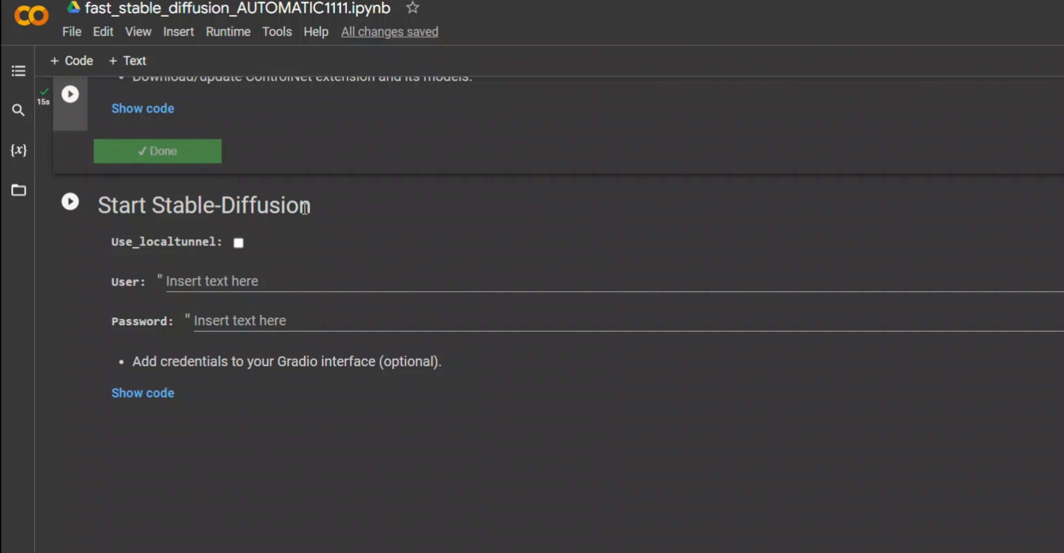
pyautogui.click(179, 281)
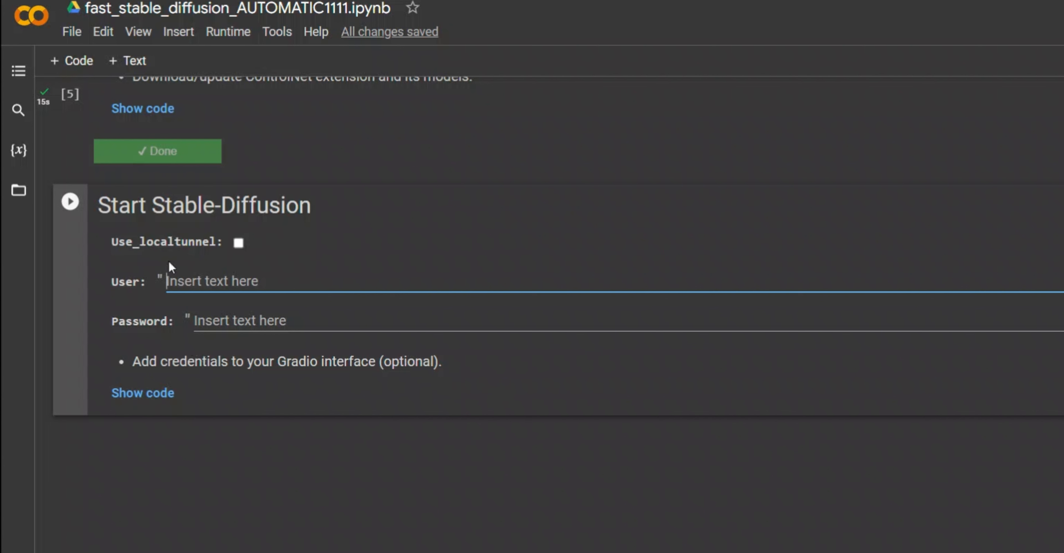
pyautogui.click(71, 202)
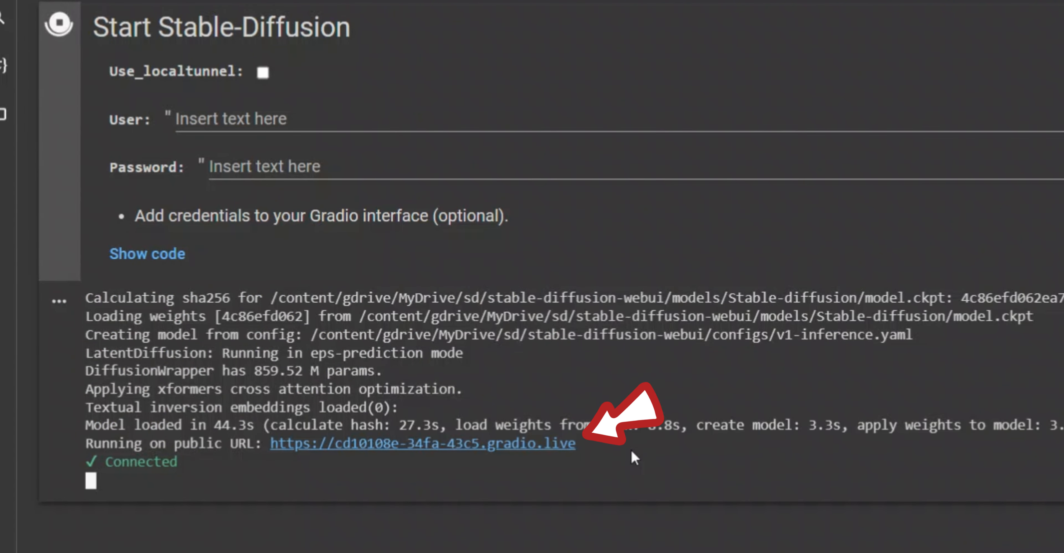
# Copy the public gradio.live URL from the cell output and open it in a new browser tab.
pyautogui.moveTo(578, 445); pyautogui.dragTo(273, 449)
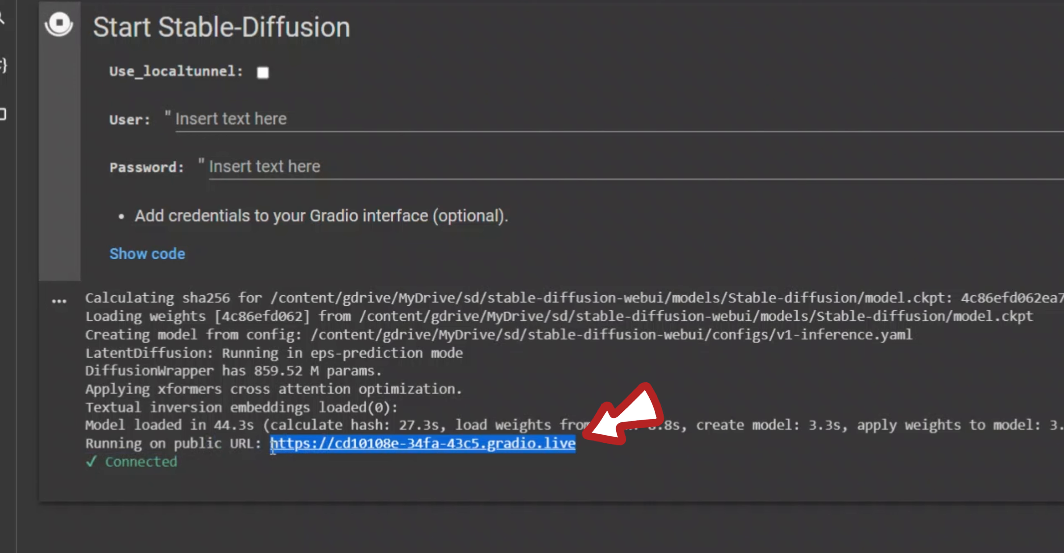
pyautogui.rightClick(391, 443)
pyautogui.click(428, 329)
pyautogui.hotkey('ctrl', 't')
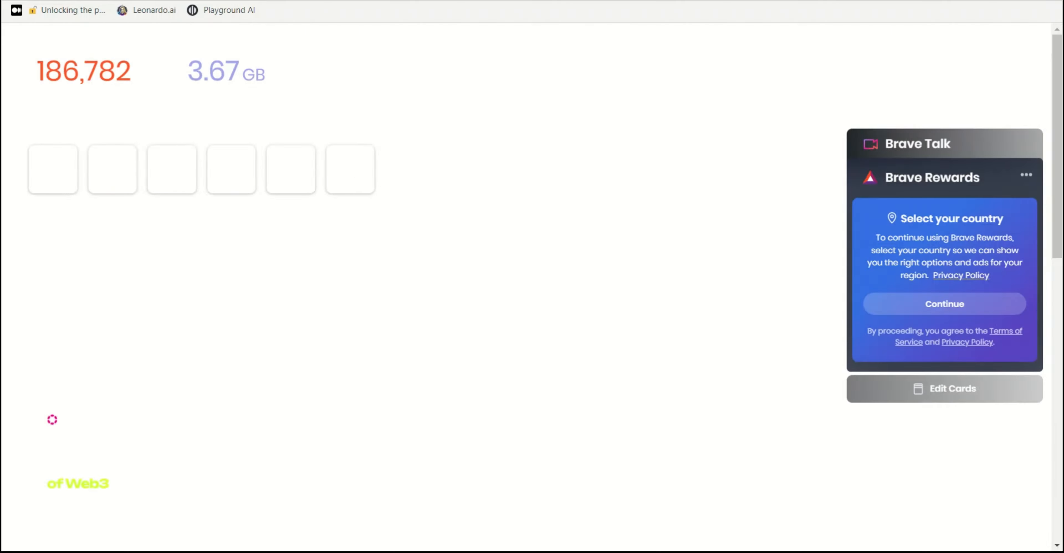
pyautogui.hotkey('ctrl', 'v')
pyautogui.press('Return')
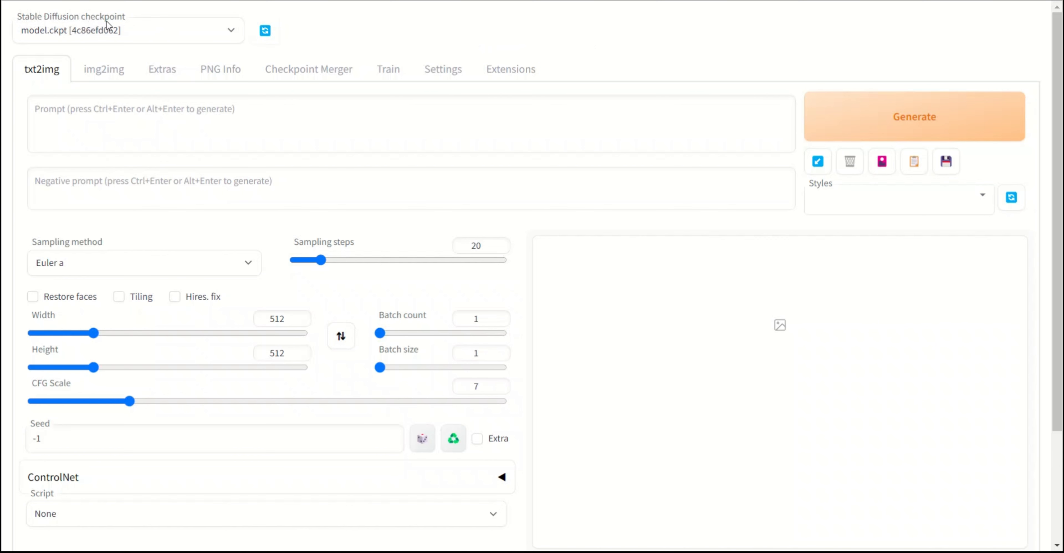
# Select model.ckpt as the Stable Diffusion checkpoint and review the list of available checkpoints.
pyautogui.click(233, 35)
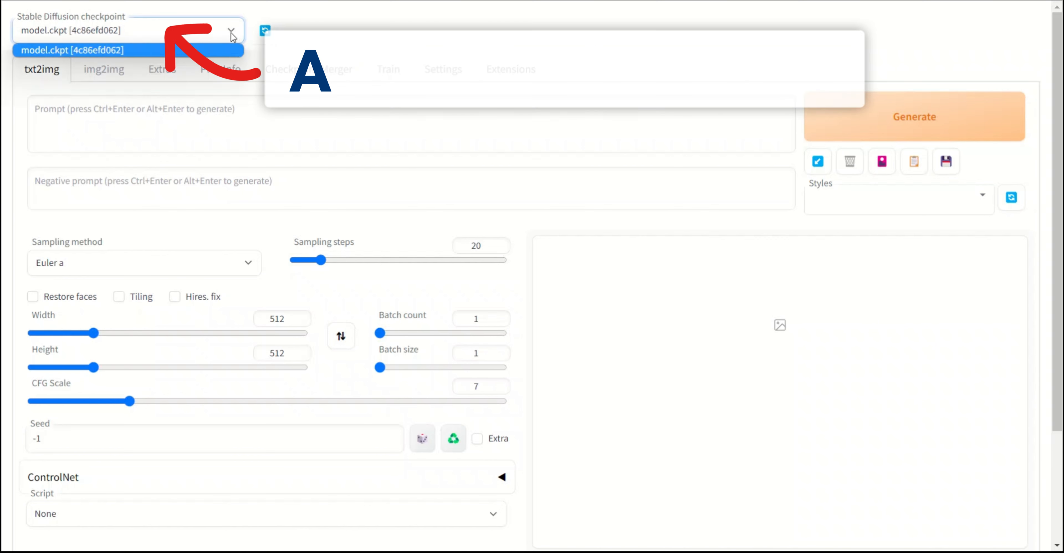
pyautogui.click(124, 50)
pyautogui.click(142, 29)
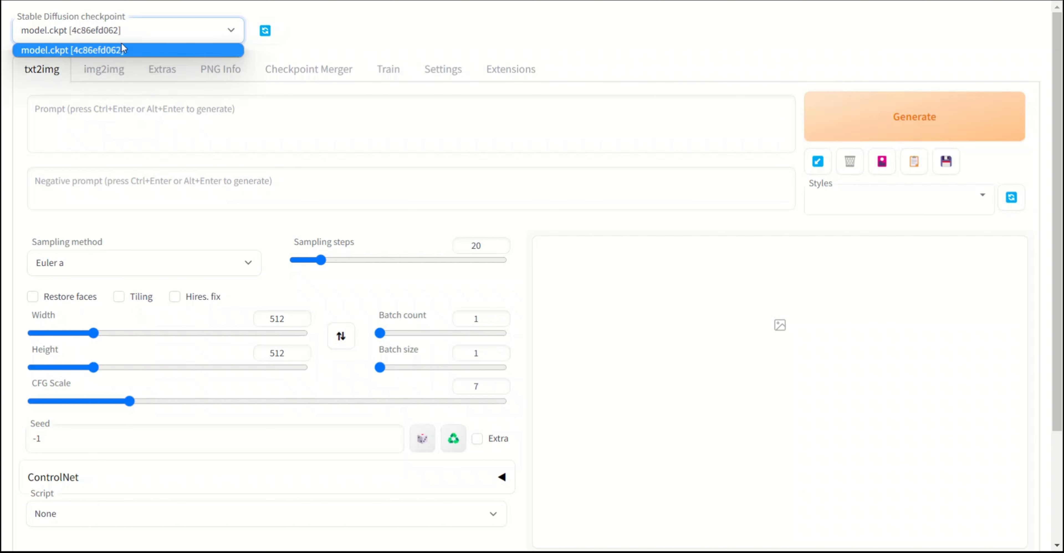
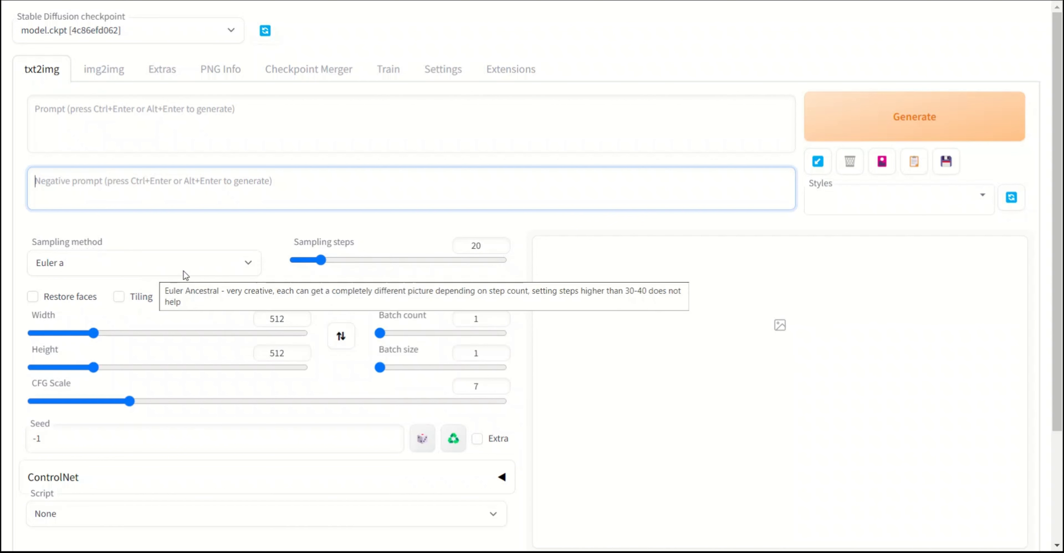
# Set the txt2img sampling method to DPM++ 2M Karras and the image height to 768, keeping the width at 512.
pyautogui.click(160, 269)
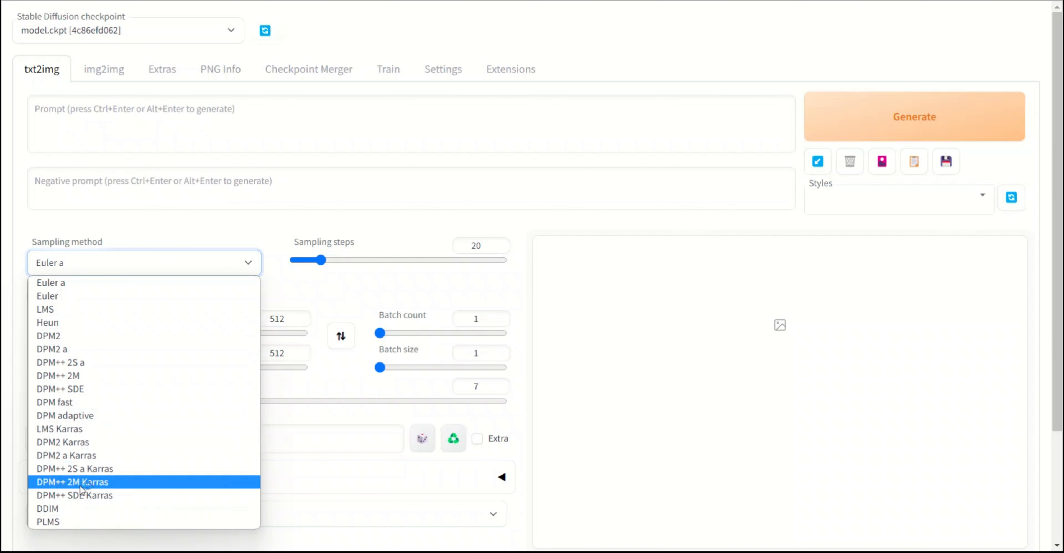
pyautogui.click(103, 488)
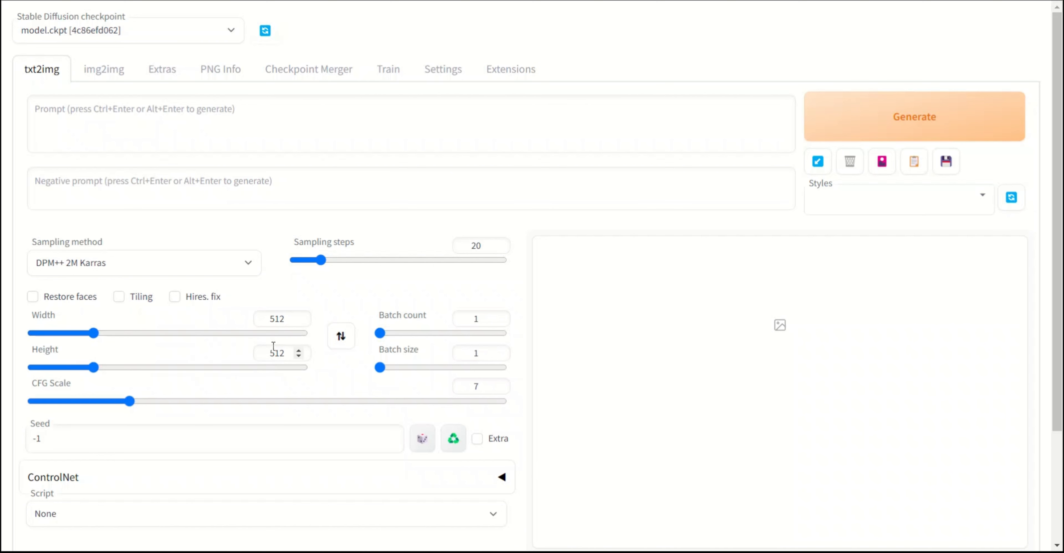
pyautogui.doubleClick(277, 318)
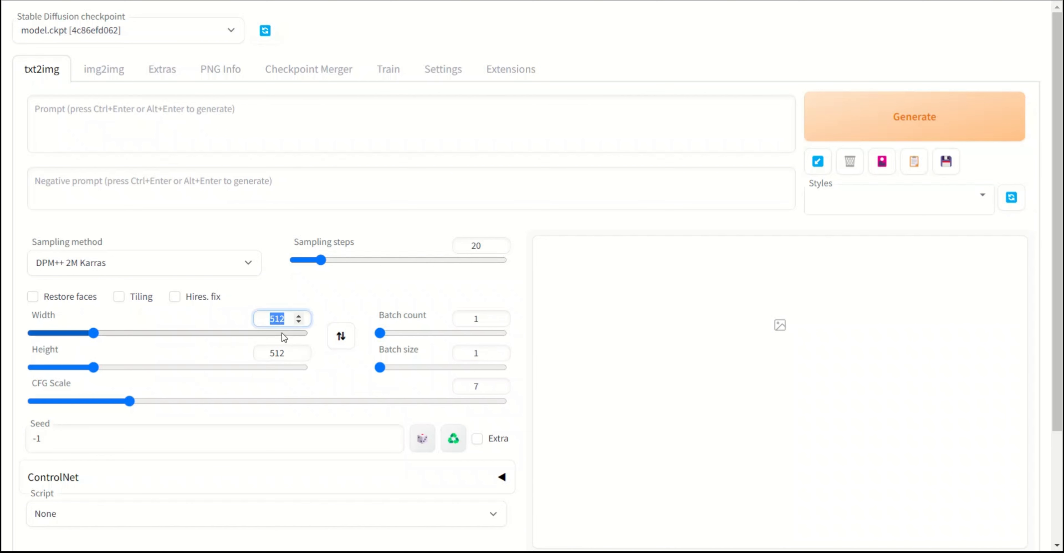
pyautogui.doubleClick(277, 351)
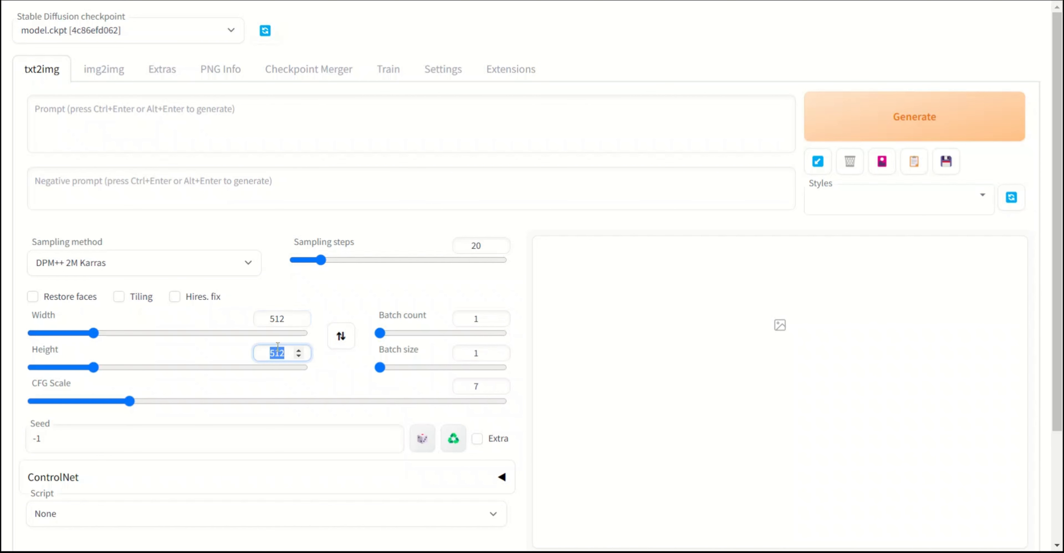
pyautogui.write('768')
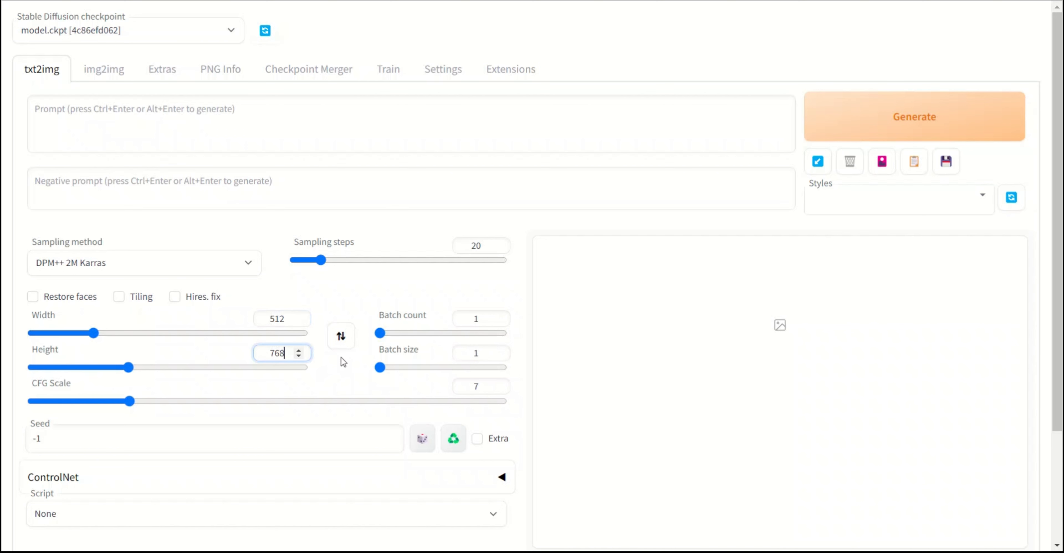
pyautogui.click(335, 362)
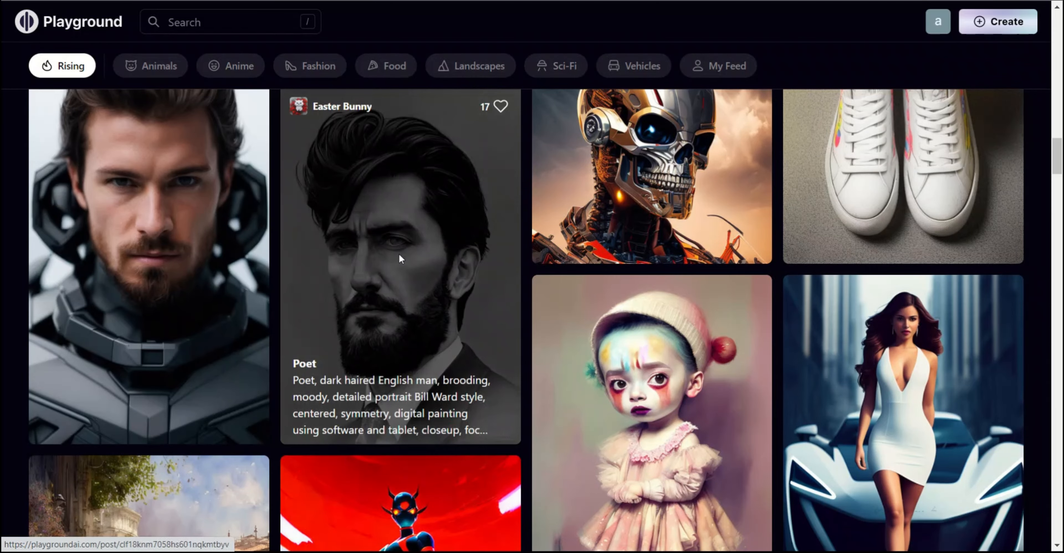
# Copy the Poet post's prompt and Removed From Image text from Playground into the web UI's prompt and negative prompt.
pyautogui.click(399, 253)
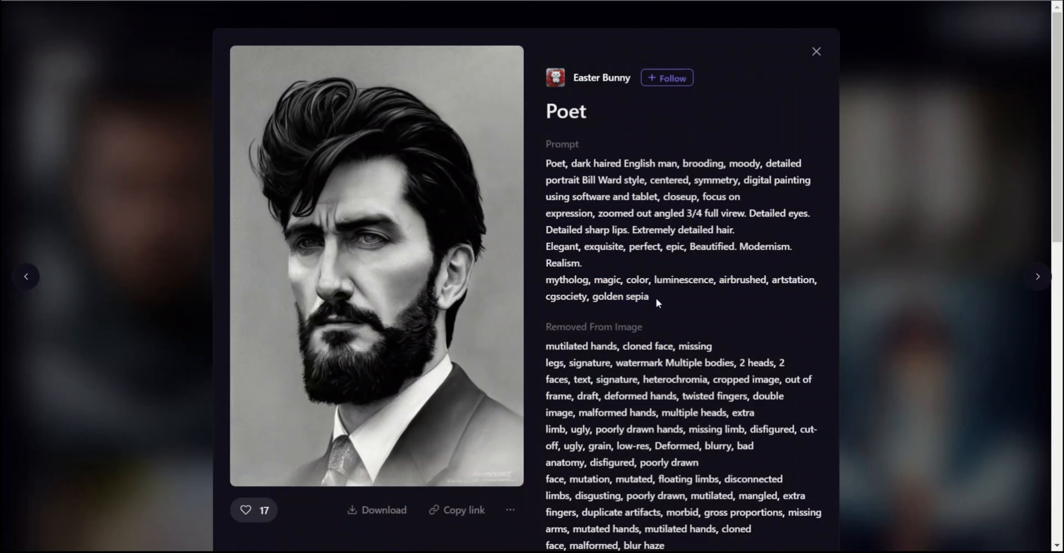
pyautogui.moveTo(669, 300); pyautogui.dragTo(538, 158)
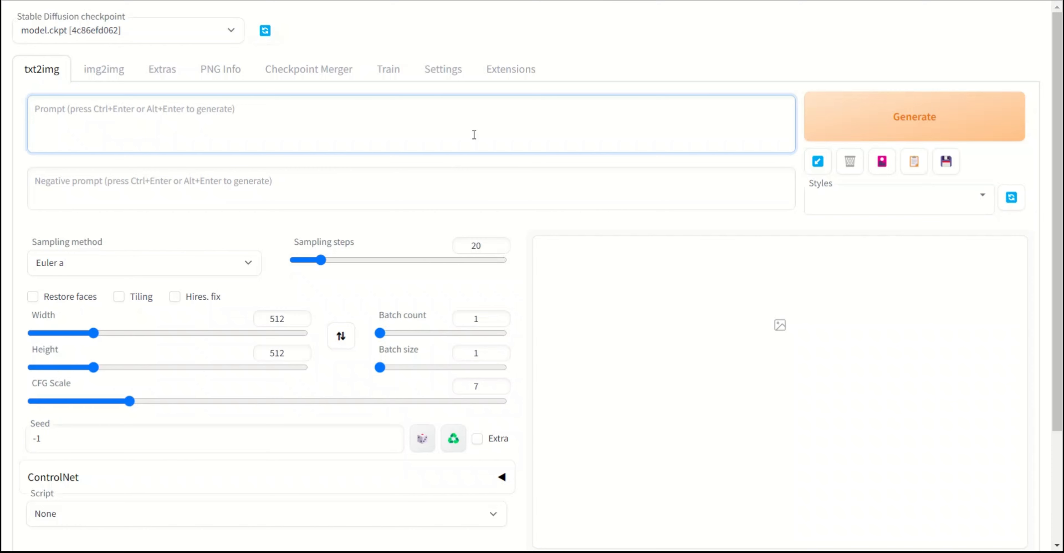
pyautogui.write('Poet, dark haired English man, brooding, moody, detailed portrait Bill Ward style, centered, symmetry, digital painting using software and tablet, closeup, focus on expression, zoomed out angled 3/4 full virew. Detailed eyes. Detailed sharp lips. Extremely detailed hair. Elegant, exquisite, perfect, epic, Beautified. Modernism. Realism. mytholog, magic, color, luminescence, airbrushed, artstation, cgsociety, golden sepia')
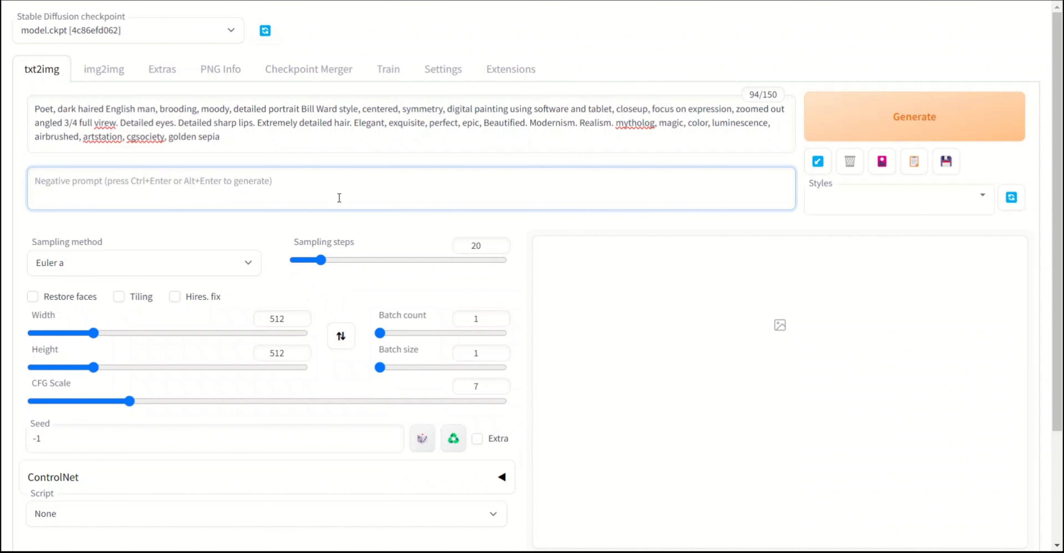
pyautogui.write('mutilated hands, cloned face, missing legs, signature, watermark Multiple bodies, 2 heads, 2 faces, text, signature, heterochromia, cropped image, out of frame, draft, deformed hands, twisted fingers, double image, malformed hands, multiple heads, extra limb, ugly, poorly drawn hands, missing limb, disfigured, cut-off, ugly, grain, low-res, Deformed, blurry, bad anatomy, disfigured, poorly drawn face, mutation, mutated, floating limbs, disconnected limbs, disgusting, poorly drawn, mutilated, mangled, extra fingers, duplicate artifacts, morbid, gross proportions, missing arms, mutated hands, mutilated hands, cloned face, malformed, blur haze')
# Set the sampling method to PLMS and the height to 768, and generate the portrait.
pyautogui.click(144, 286)
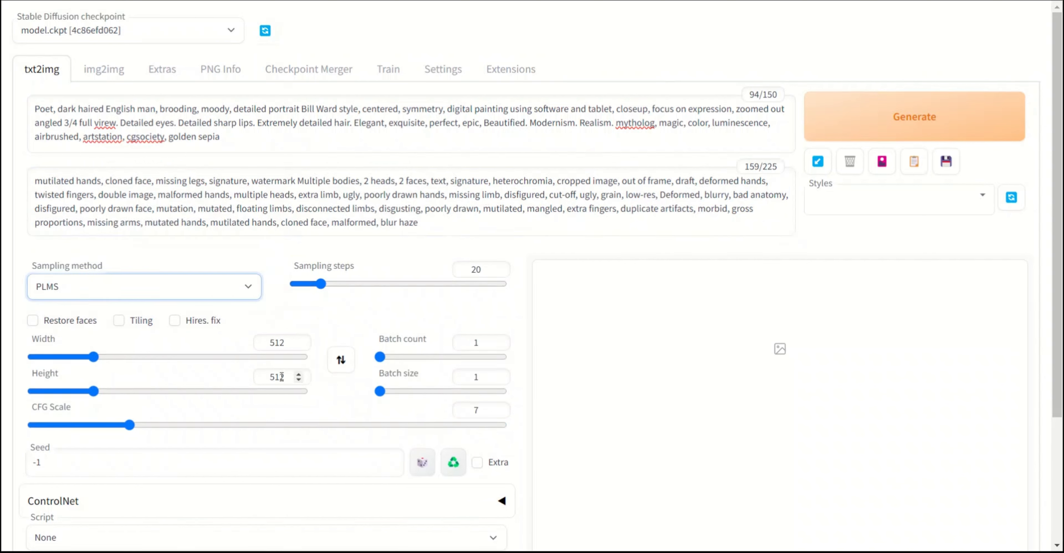
pyautogui.doubleClick(277, 377)
pyautogui.write('768')
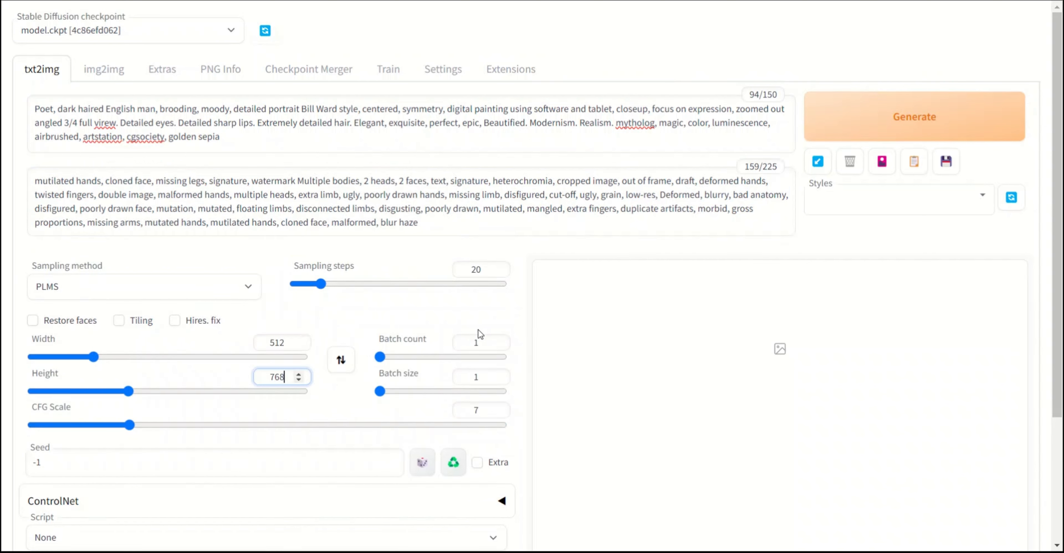
pyautogui.click(944, 117)
# Examine the generated portrait in the enlarged view and close that view.
pyautogui.scroll(-3, 924, 311)
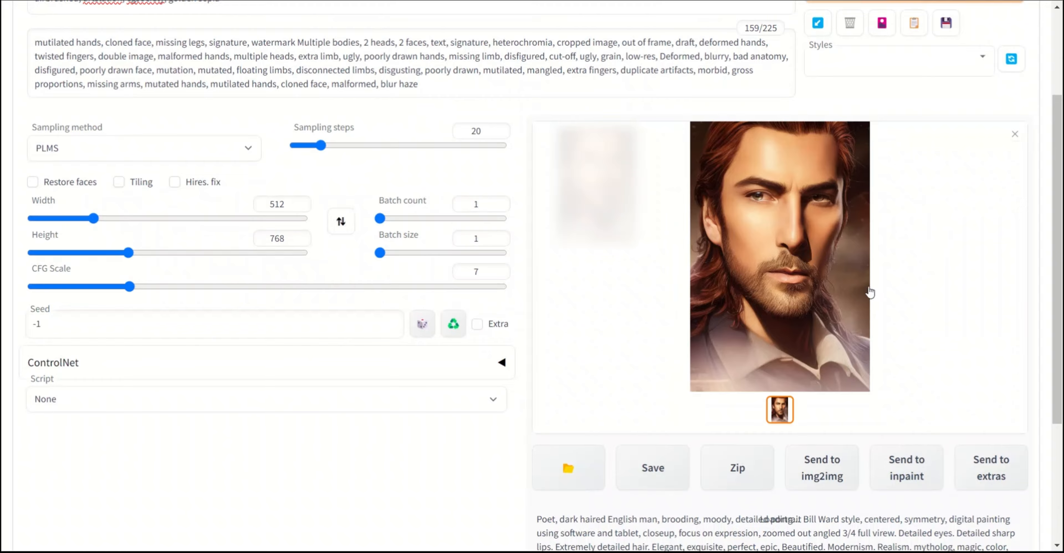
pyautogui.click(810, 287)
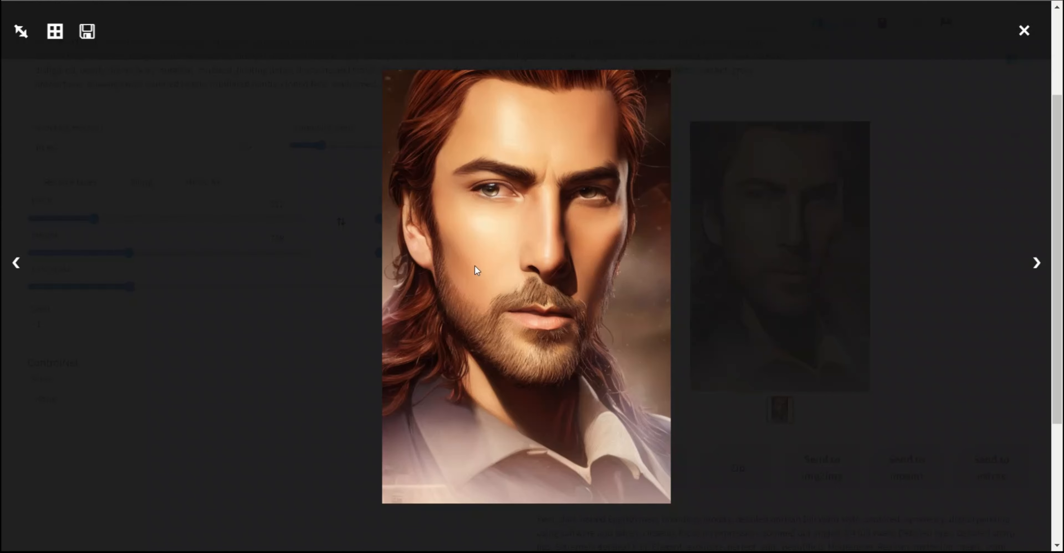
pyautogui.click(832, 100)
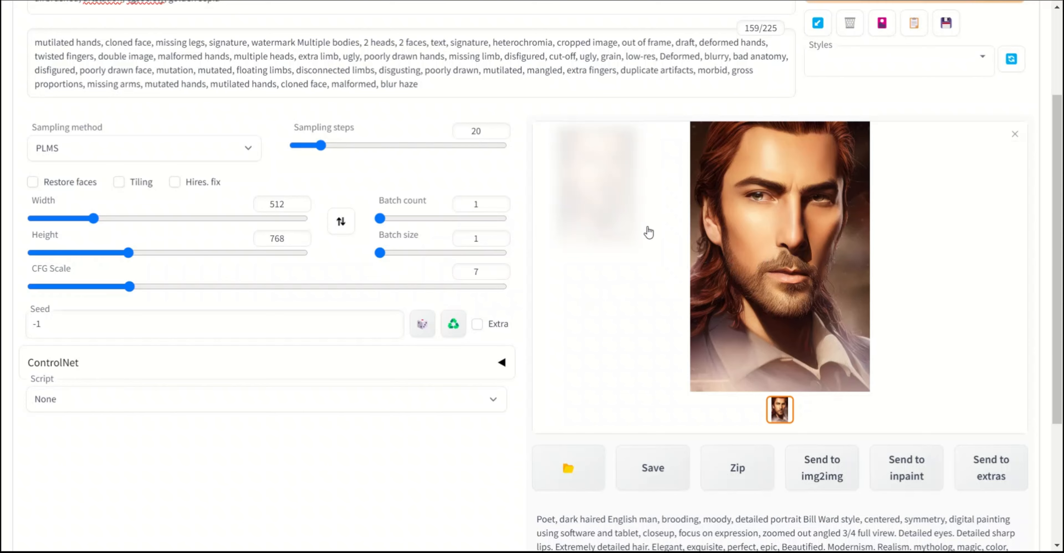
pyautogui.click(620, 290)
pyautogui.click(637, 301)
# Set the batch size to 4 and generate the images with the DPM++ 2M Karras sampling method.
pyautogui.moveTo(379, 252); pyautogui.dragTo(432, 253)
pyautogui.scroll(3, 537, 325)
pyautogui.scroll(1, 535, 330)
pyautogui.click(944, 124)
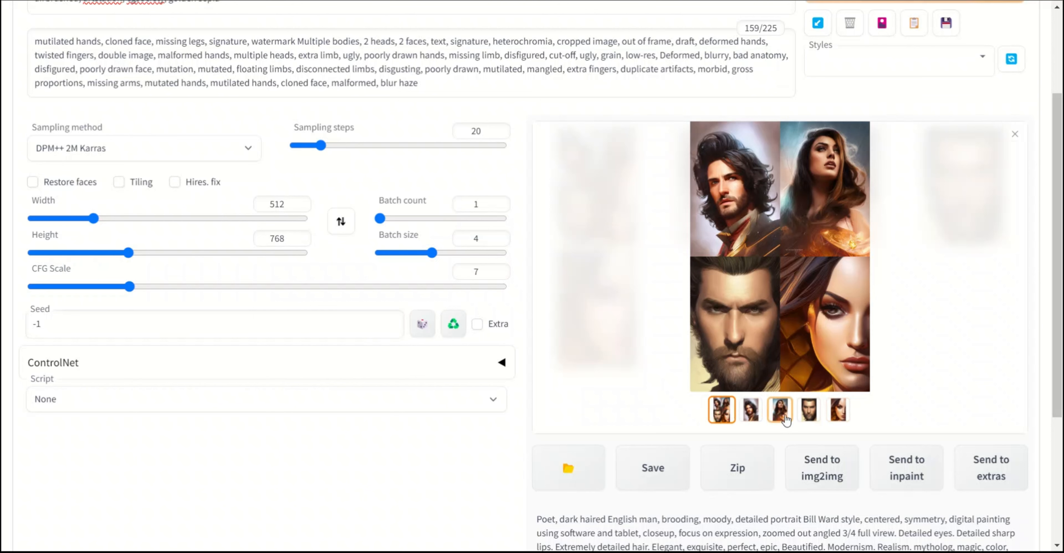
# View individual images of the generated batch, and return to the combined grid.
pyautogui.click(838, 410)
pyautogui.click(771, 415)
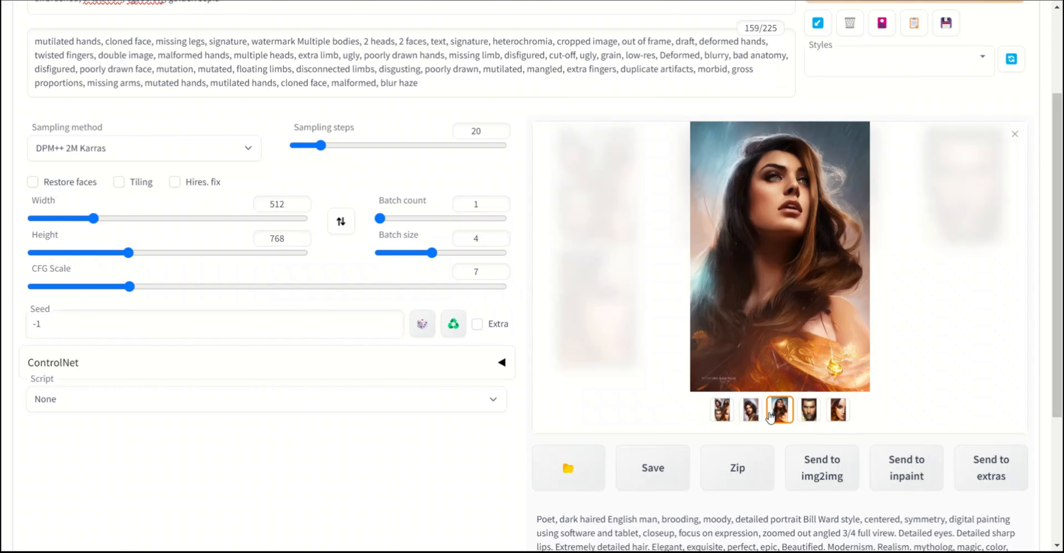
pyautogui.click(751, 409)
pyautogui.click(723, 410)
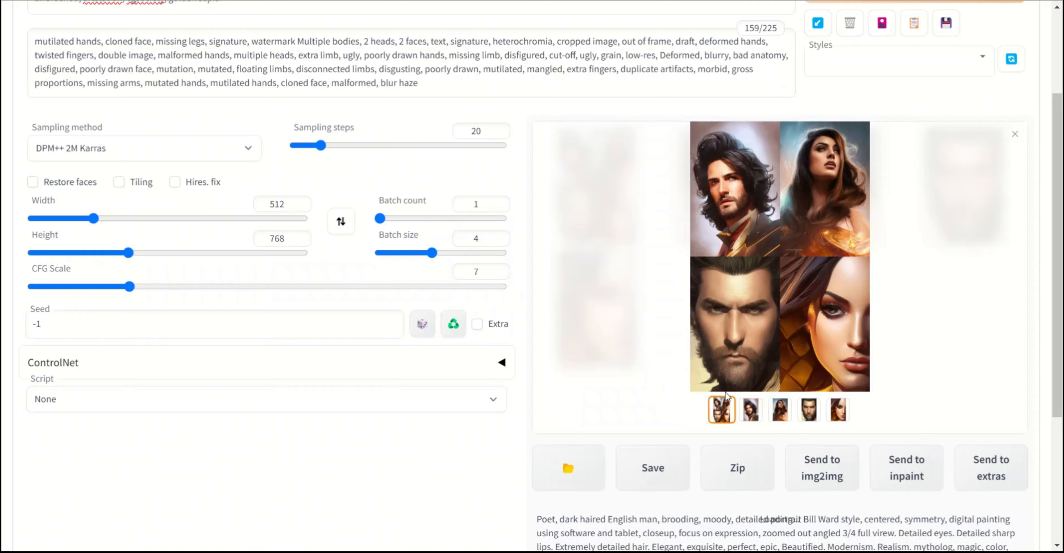
# Compare individual images of the generated batch with the "English man" wording in the prompt.
pyautogui.click(751, 409)
pyautogui.scroll(3, 409, 421)
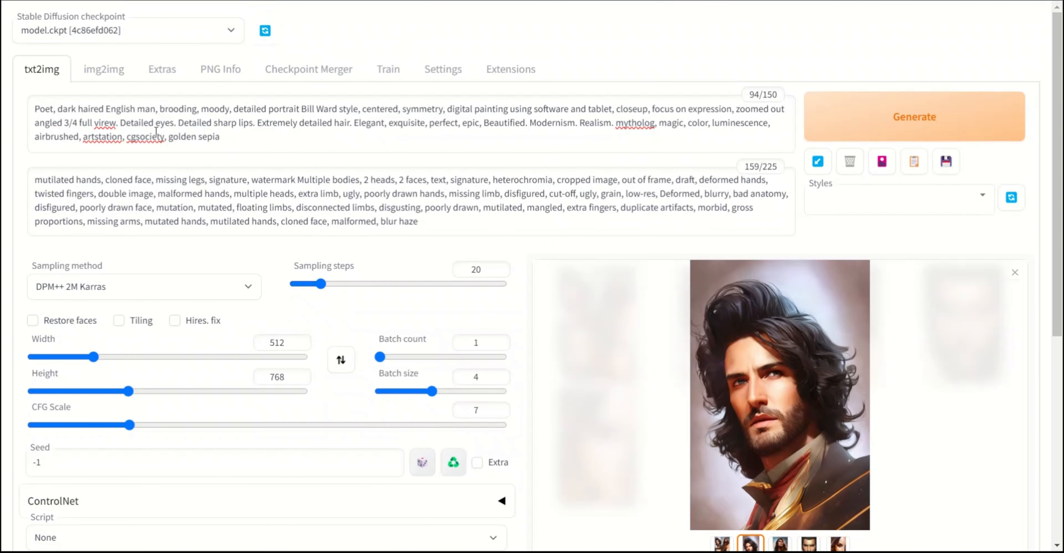
pyautogui.doubleClick(128, 109)
pyautogui.moveTo(155, 108); pyautogui.dragTo(107, 108)
pyautogui.scroll(-5, 778, 332)
pyautogui.click(782, 270)
# Add "woman," after "mutilated hands," in the negative prompt.
pyautogui.scroll(4, 900, 283)
pyautogui.scroll(2, 901, 283)
pyautogui.click(106, 179)
pyautogui.write('woman')
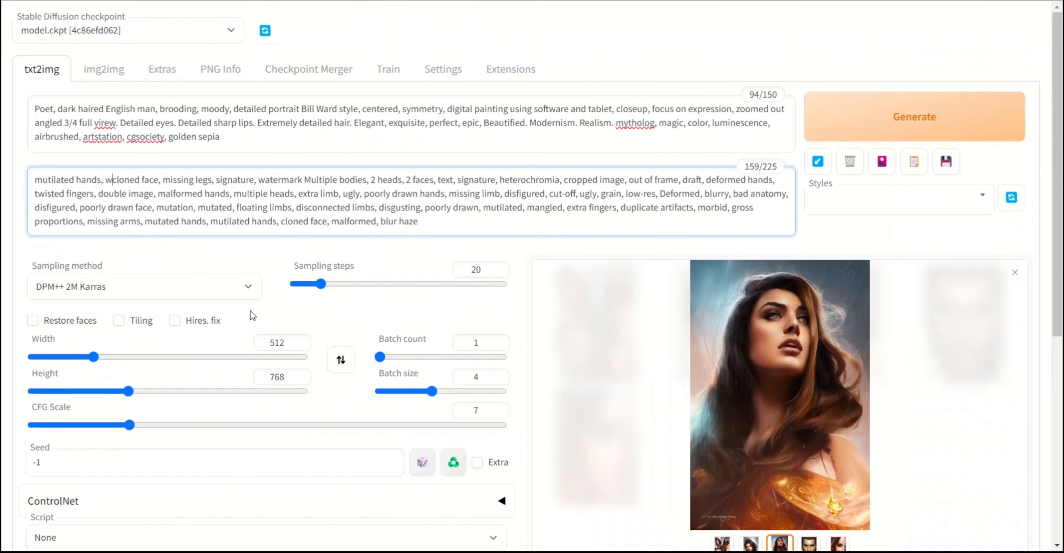
pyautogui.write(',')
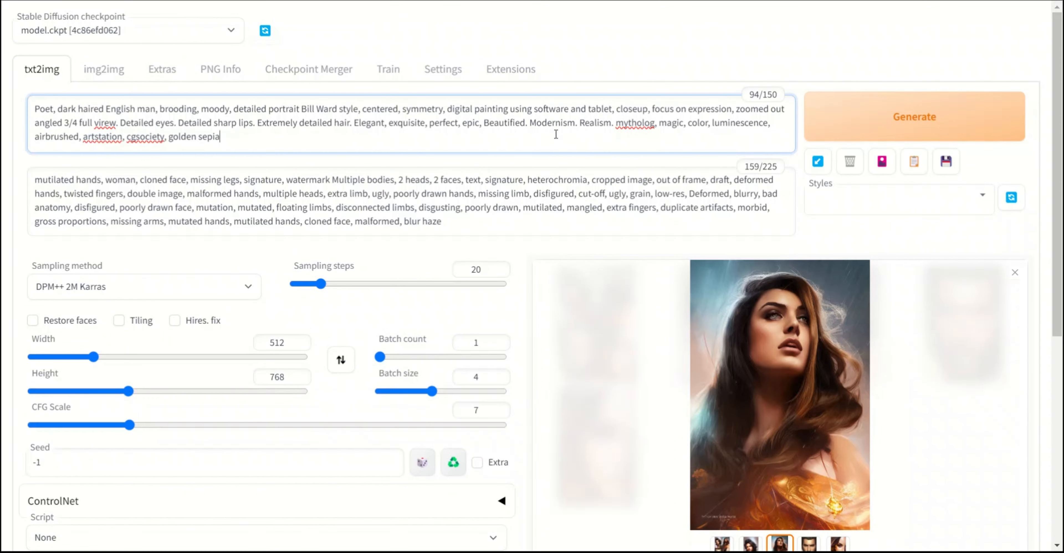
pyautogui.click(509, 179)
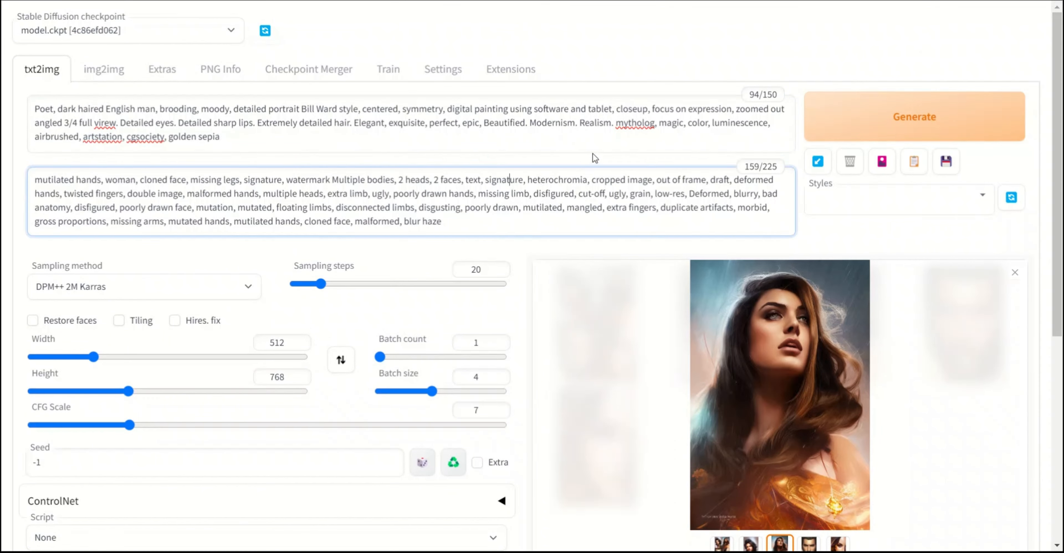
pyautogui.click(565, 123)
# Set the batch size to 1 and generate the image with the updated negative prompt.
pyautogui.scroll(-3, 535, 285)
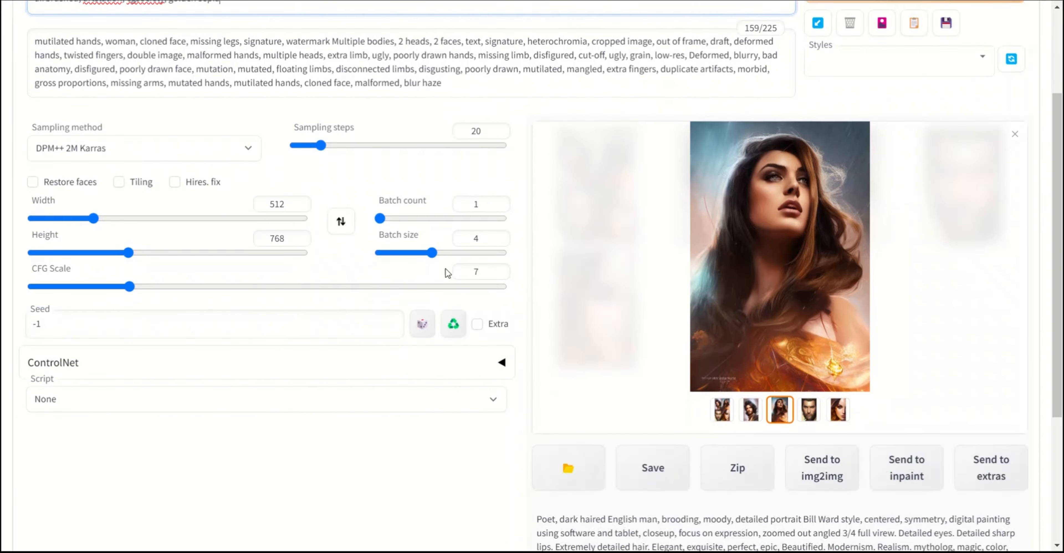
pyautogui.moveTo(432, 253); pyautogui.dragTo(376, 254)
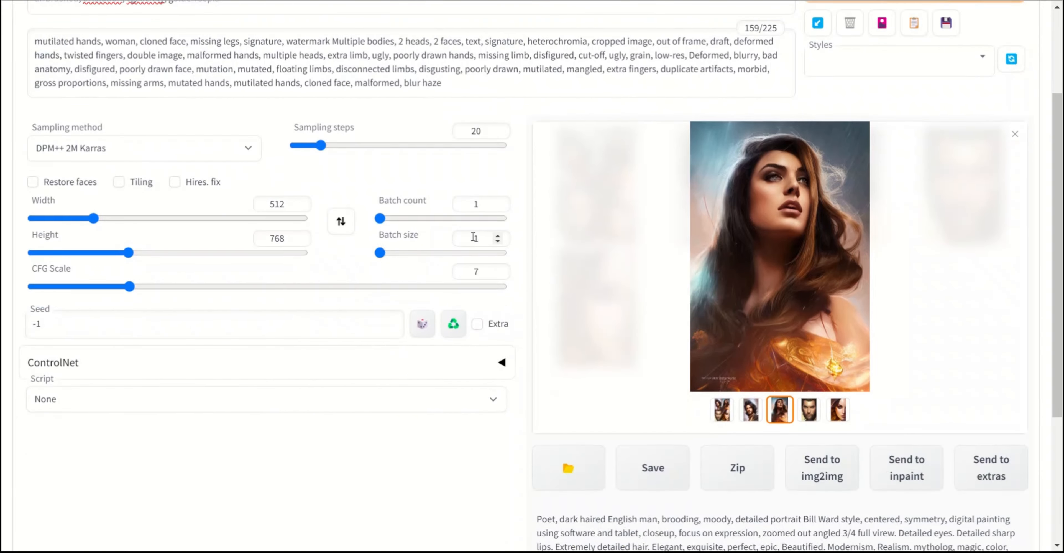
pyautogui.scroll(3, 501, 318)
pyautogui.click(888, 120)
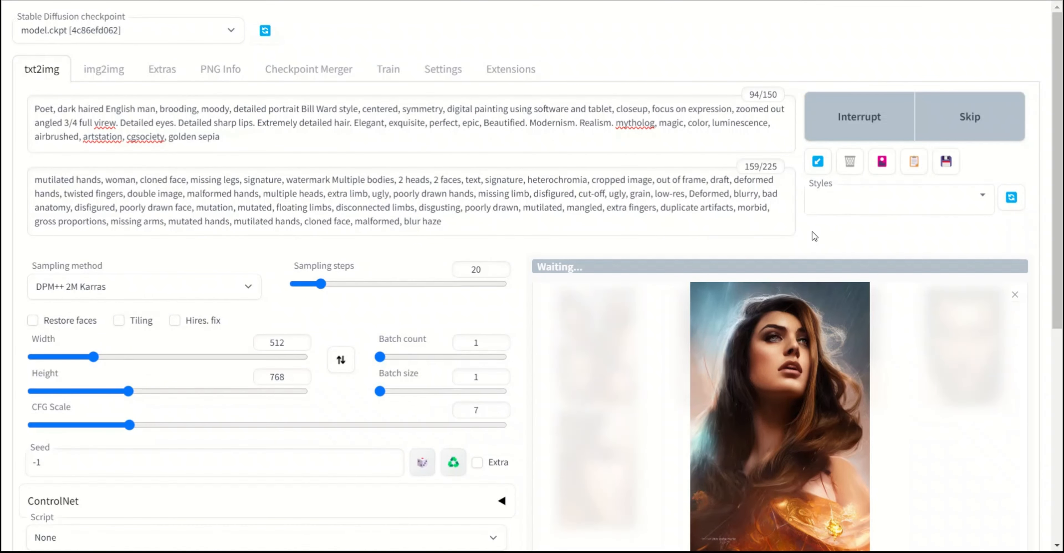
# Inspect the generated portrait in the enlarged view, and generate another portrait with the same settings to inspect as well.
pyautogui.click(824, 402)
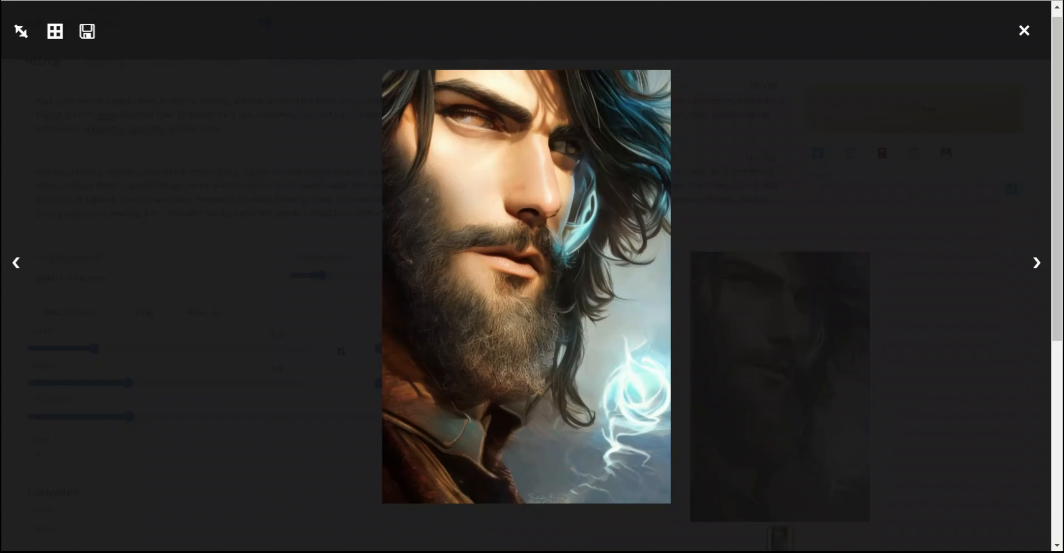
pyautogui.click(947, 100)
pyautogui.click(938, 104)
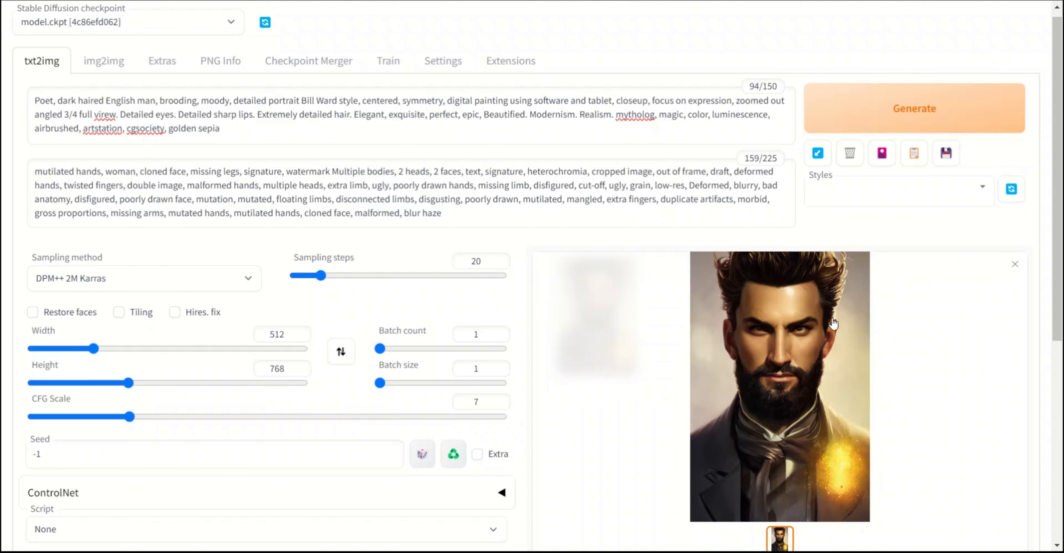
pyautogui.click(792, 359)
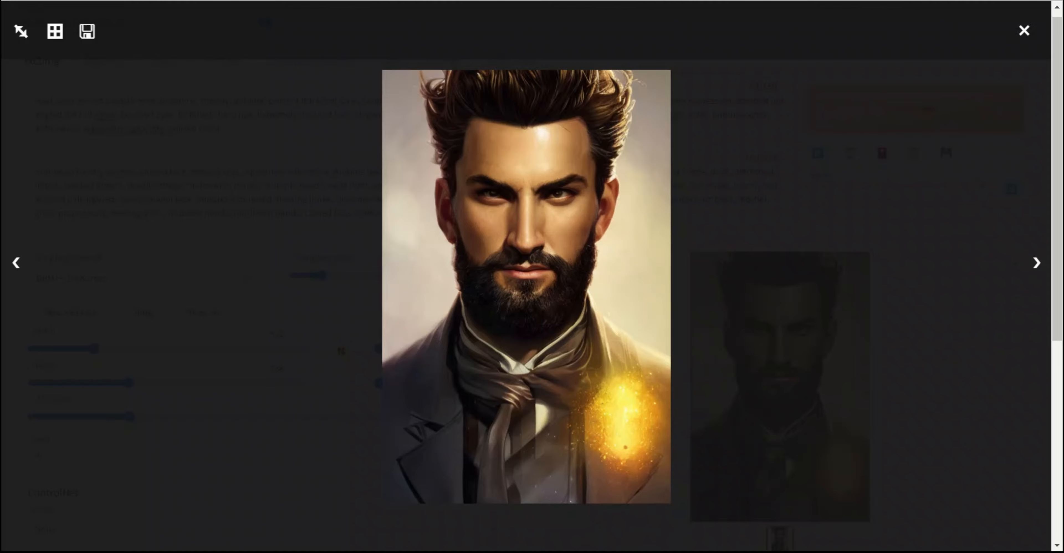
pyautogui.click(662, 377)
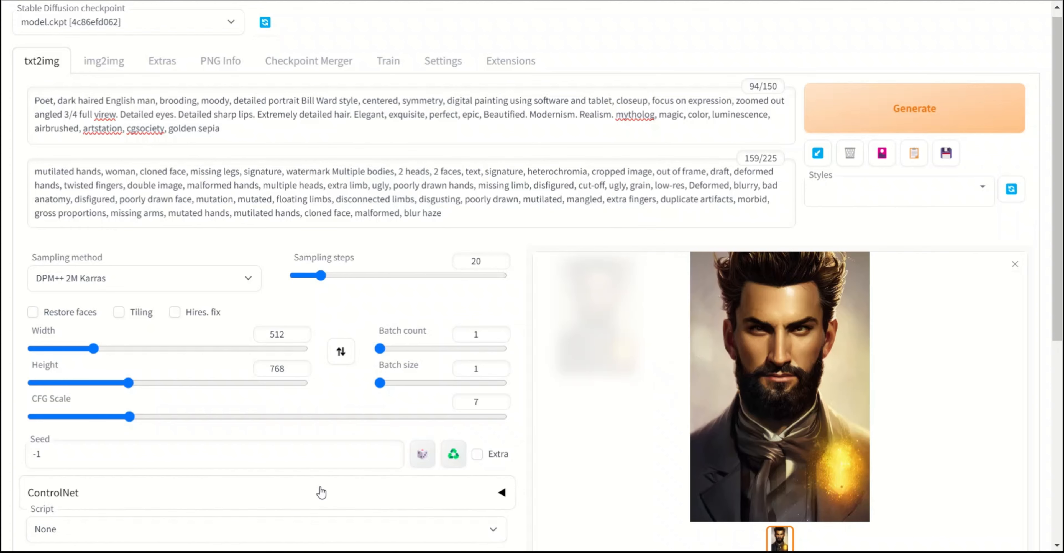
# Examine the seed's description and the portrait's generation details, covering the prompts, steps, sampler and CFG scale.
pyautogui.moveTo(36, 440)
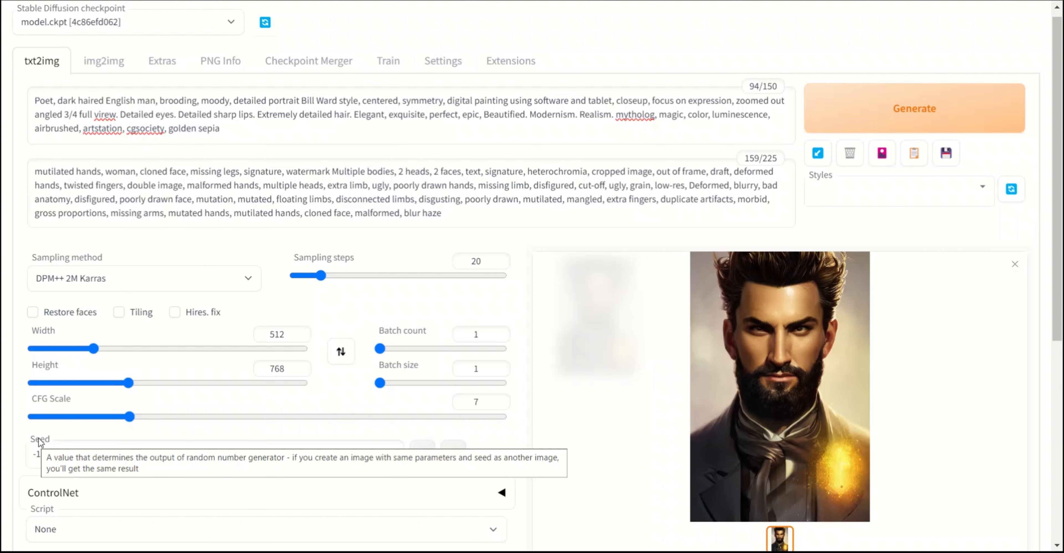
pyautogui.scroll(-8, 540, 426)
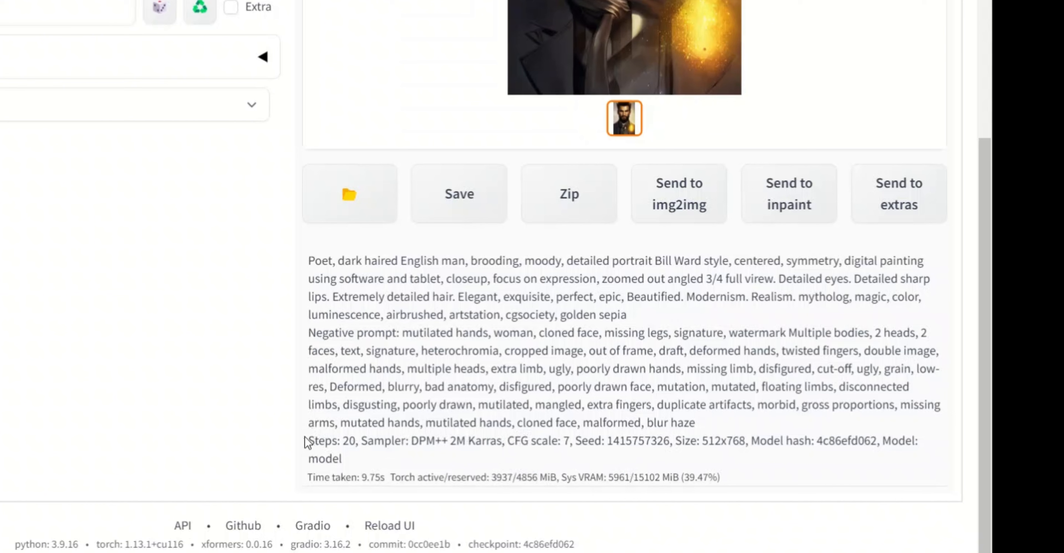
pyautogui.moveTo(309, 441); pyautogui.dragTo(342, 459)
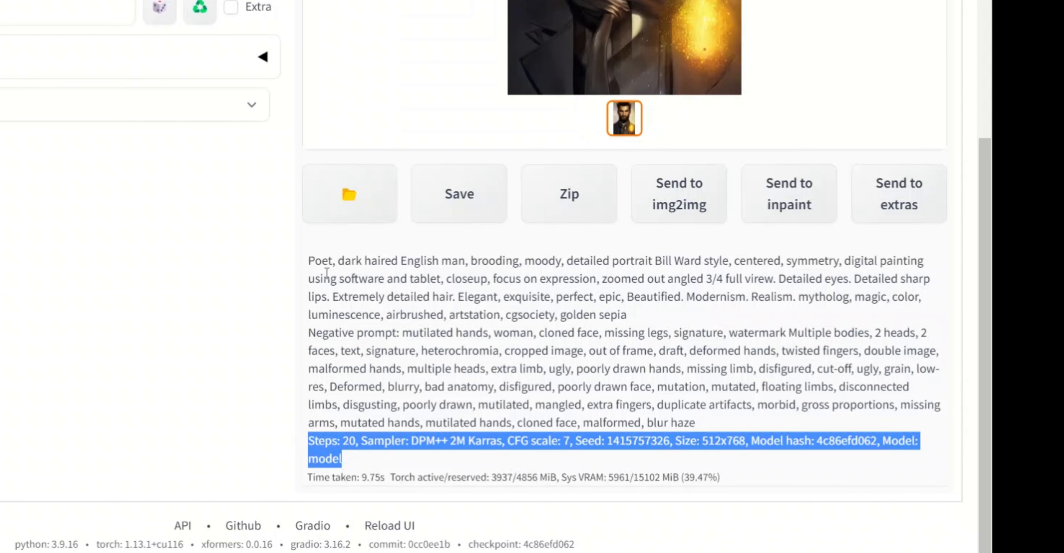
pyautogui.moveTo(308, 260); pyautogui.dragTo(622, 314)
pyautogui.moveTo(308, 333); pyautogui.dragTo(789, 415)
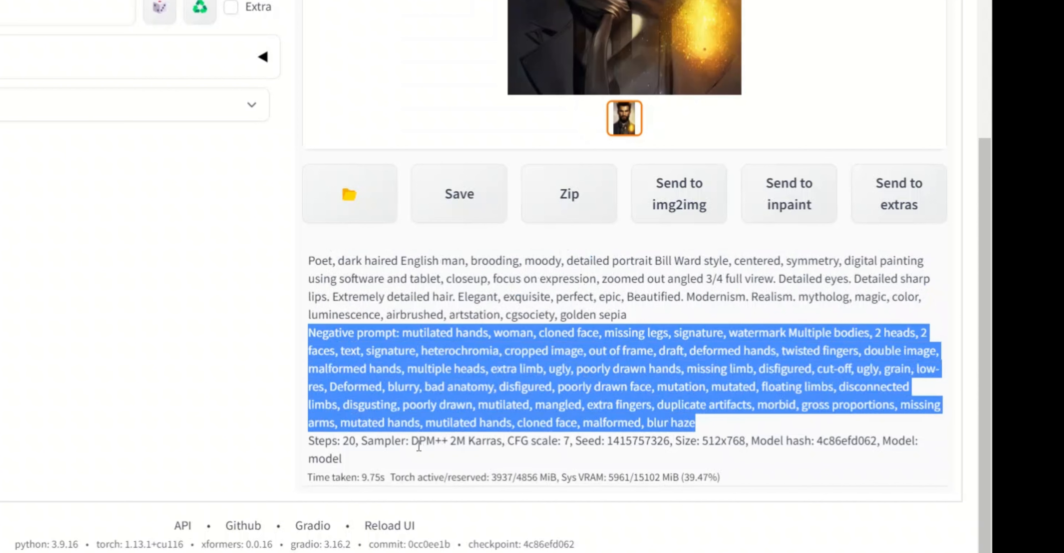
pyautogui.moveTo(362, 440); pyautogui.dragTo(501, 432)
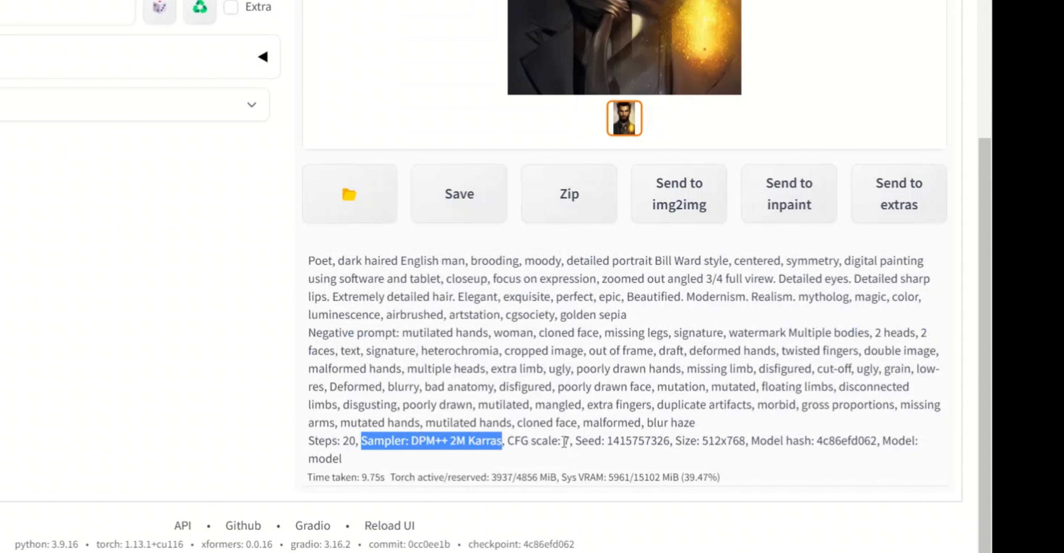
pyautogui.moveTo(575, 440); pyautogui.dragTo(509, 443)
pyautogui.click(529, 441)
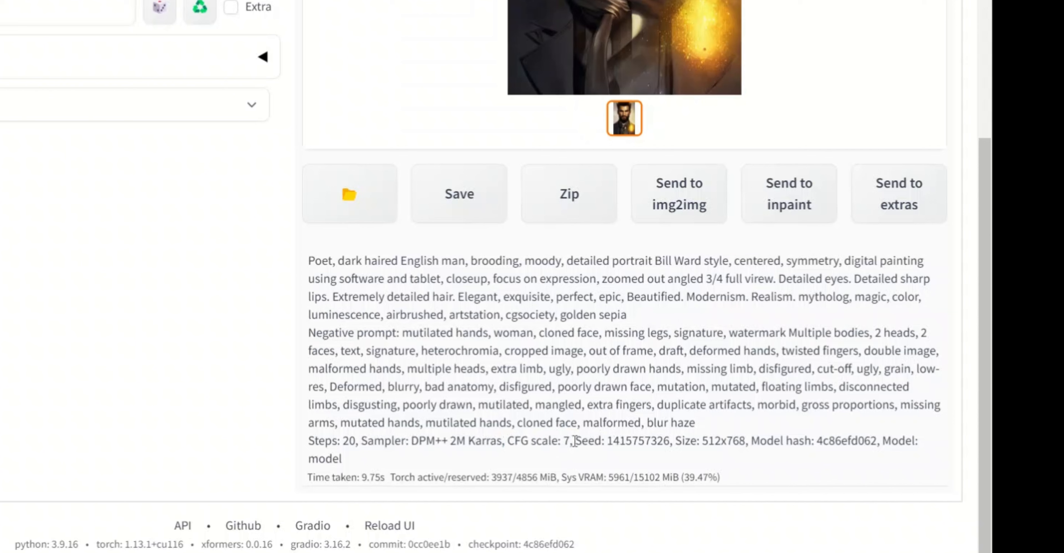
pyautogui.moveTo(573, 440); pyautogui.dragTo(671, 440)
pyautogui.doubleClick(654, 441)
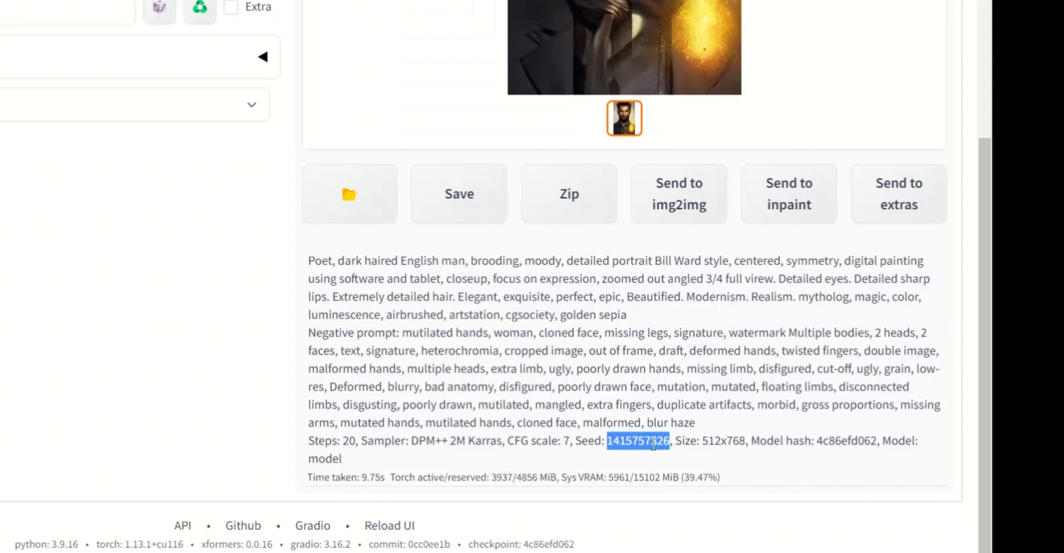
pyautogui.rightClick(652, 443)
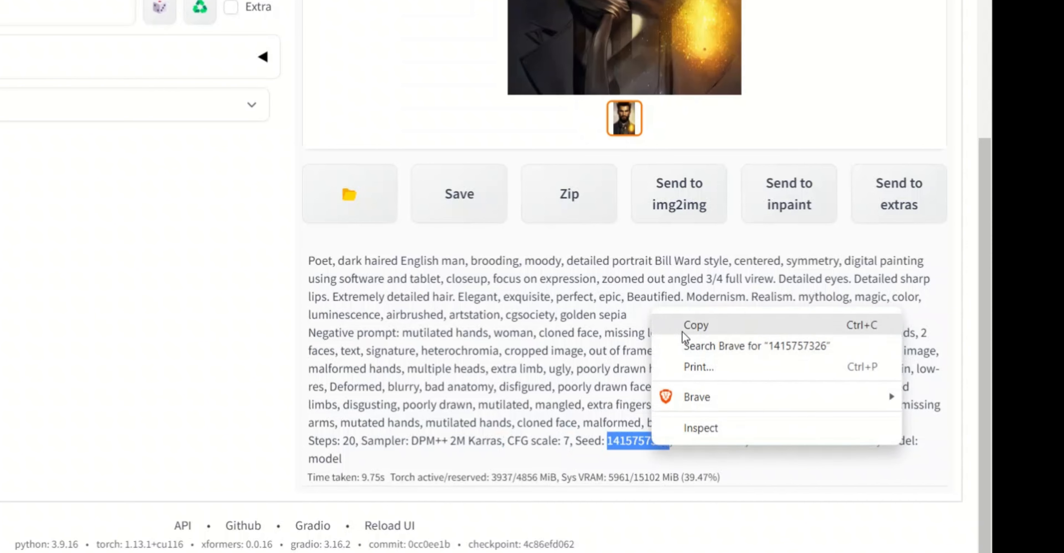
pyautogui.click(698, 325)
pyautogui.scroll(4, 375, 418)
pyautogui.doubleClick(81, 328)
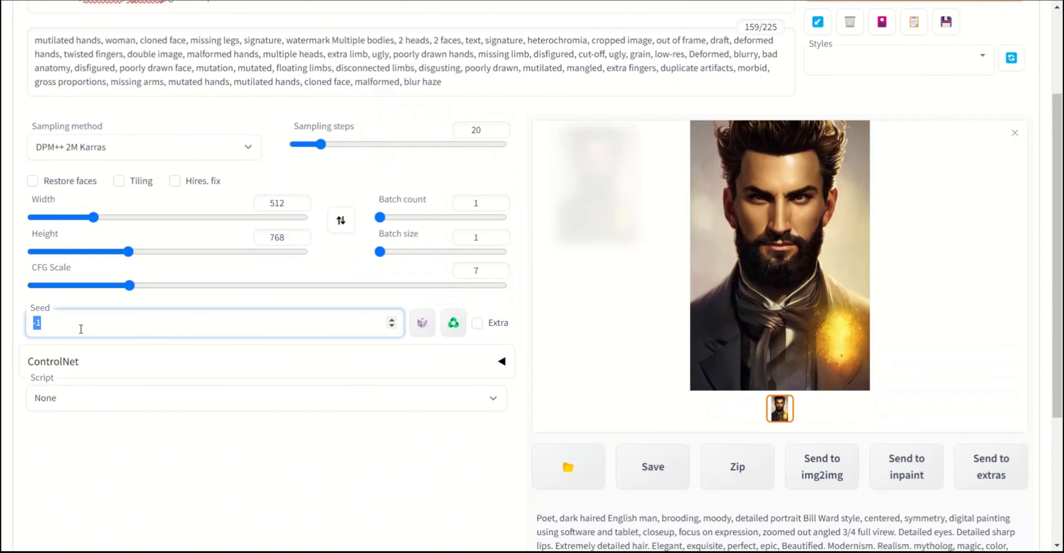
pyautogui.hotkey('ctrl', 'v')
# Generate the portrait again with the fixed seed.
pyautogui.scroll(3, 81, 329)
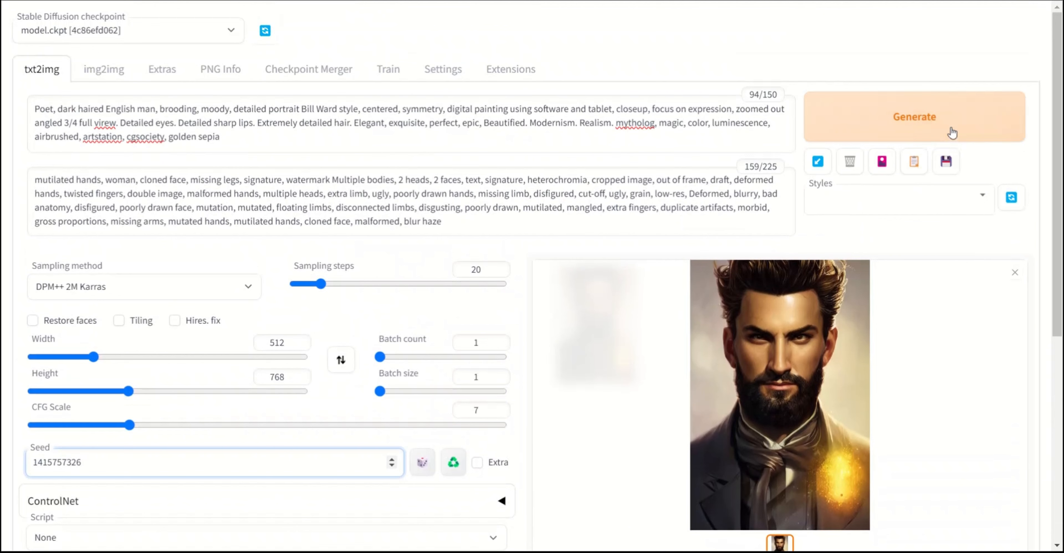
pyautogui.click(920, 128)
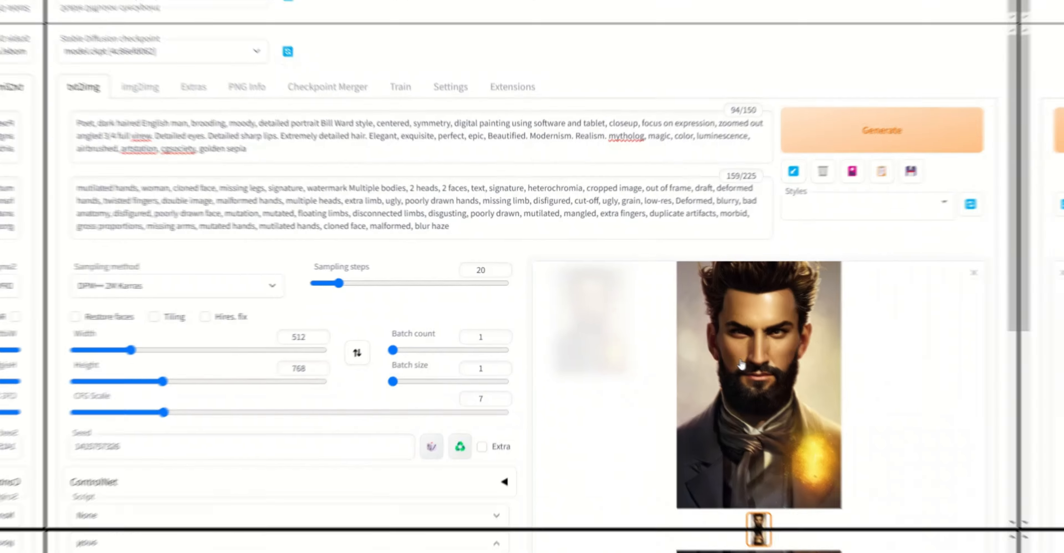
pyautogui.click(707, 433)
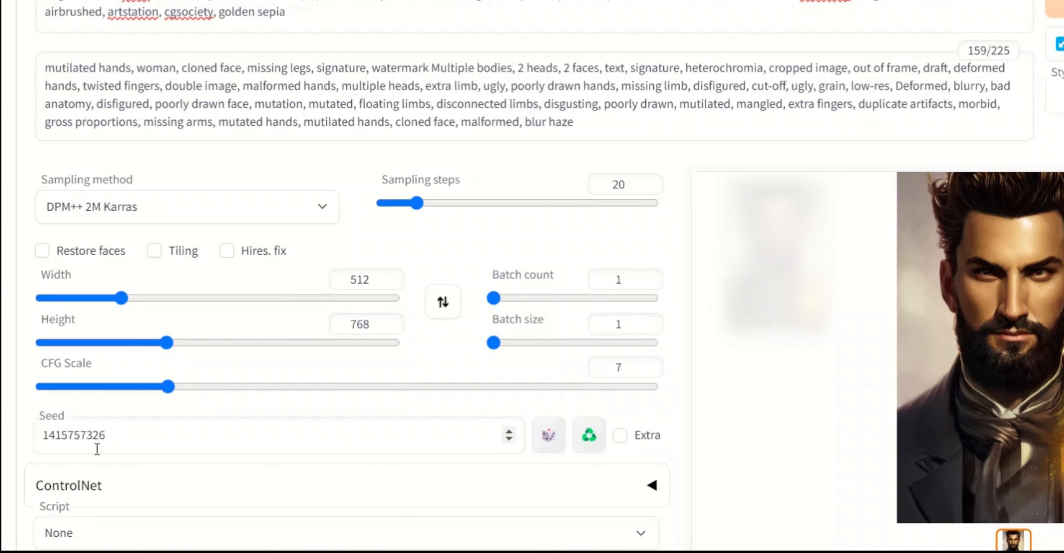
# Reset the seed to -1 so that it is random.
pyautogui.moveTo(123, 439); pyautogui.dragTo(43, 435)
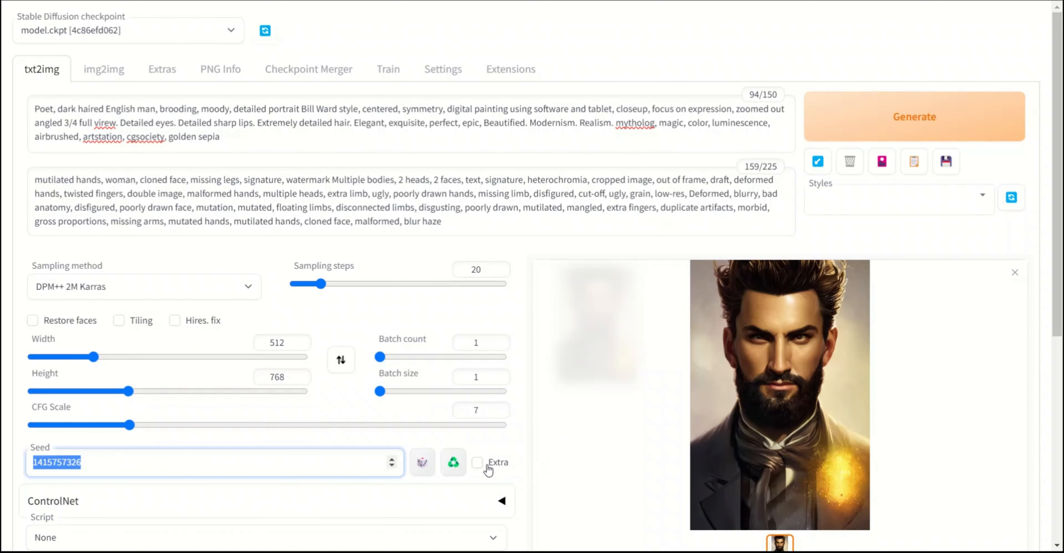
pyautogui.write('-1')
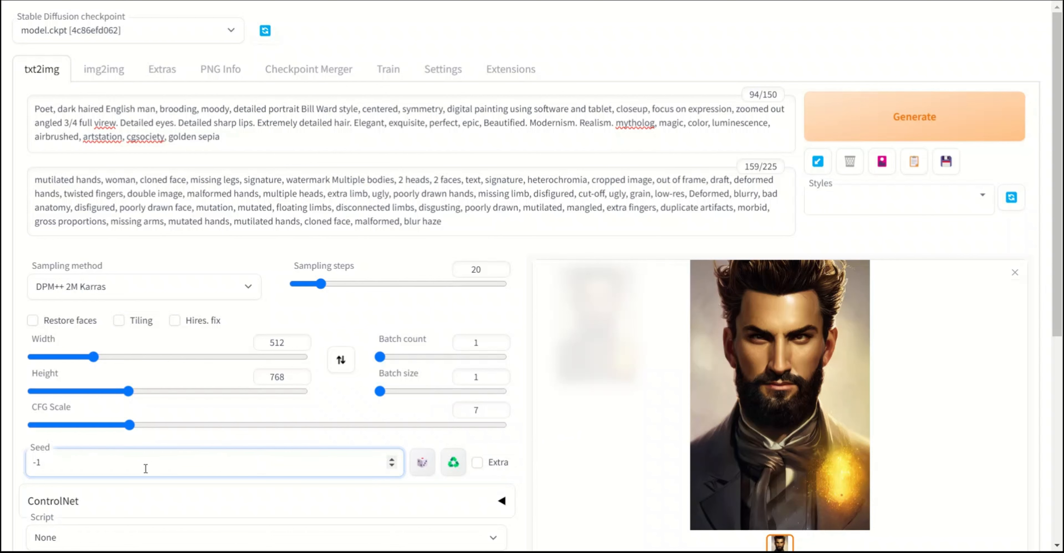
pyautogui.moveTo(53, 473); pyautogui.dragTo(36, 474)
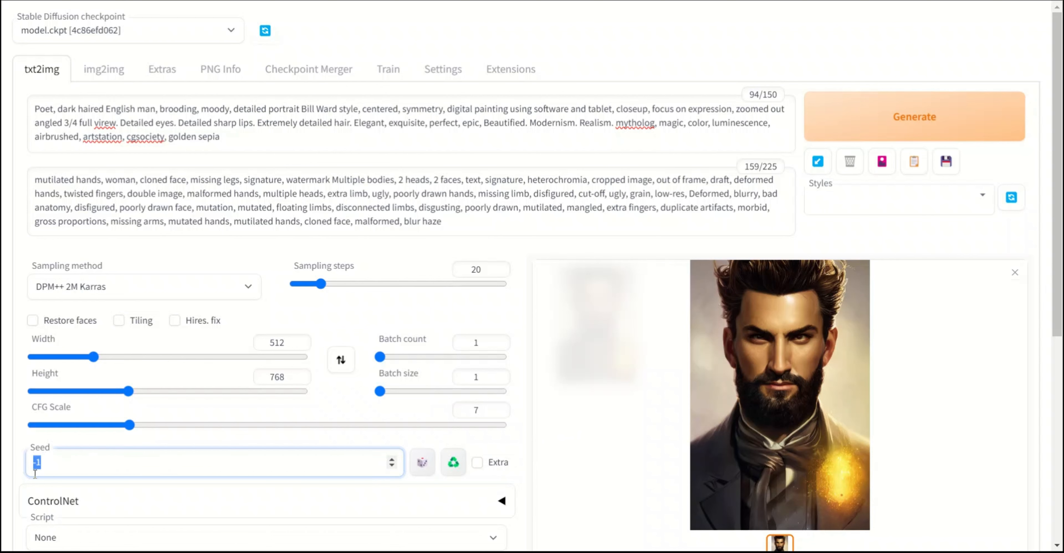
pyautogui.click(143, 466)
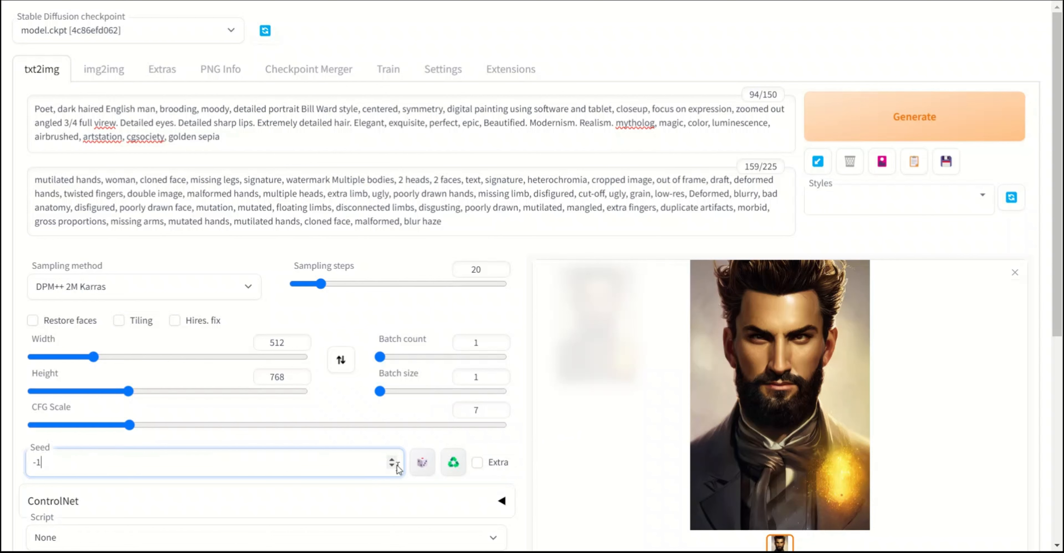
pyautogui.click(453, 466)
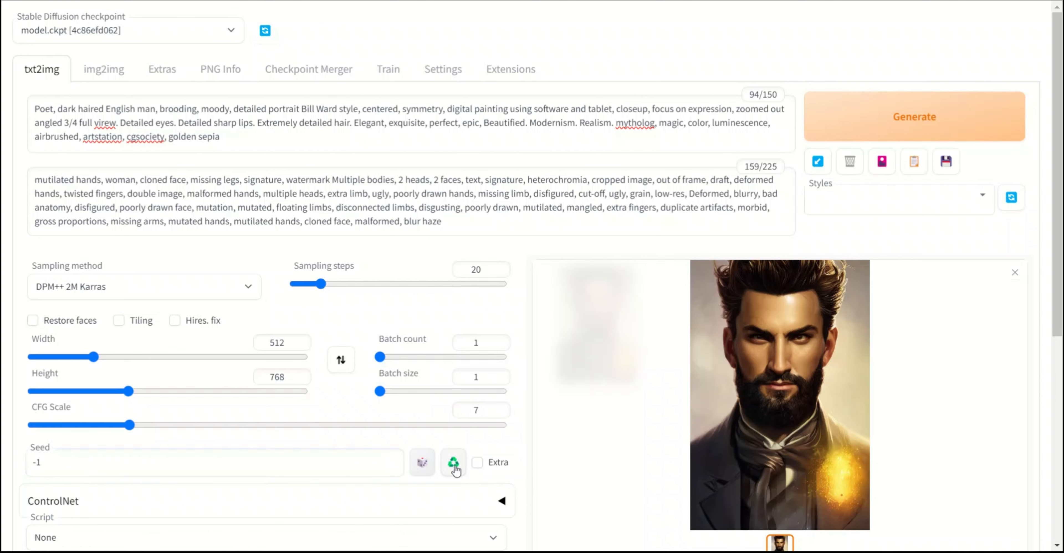
pyautogui.moveTo(105, 467); pyautogui.dragTo(19, 466)
pyautogui.scroll(-3, 450, 432)
pyautogui.scroll(-5, 448, 427)
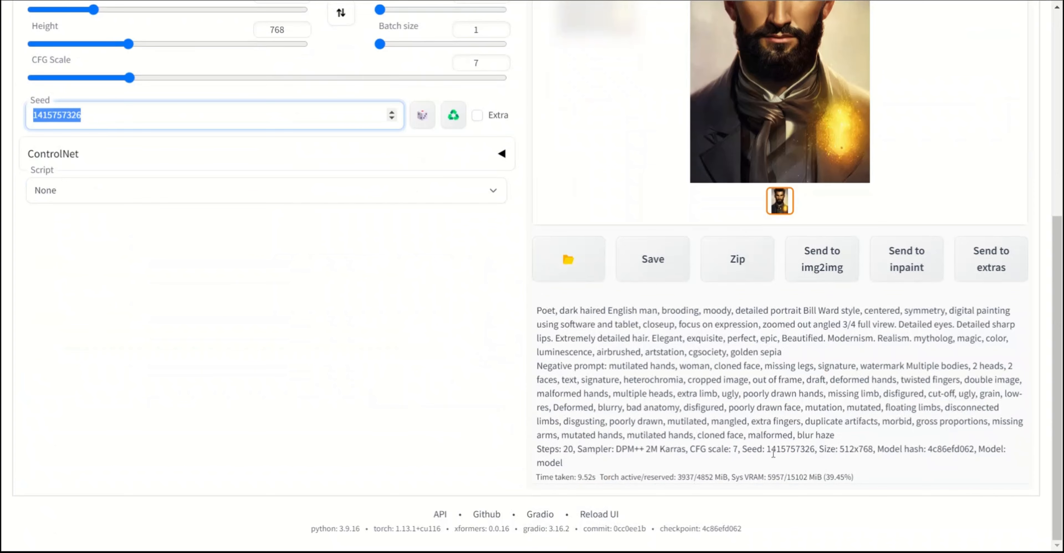
pyautogui.moveTo(767, 449); pyautogui.dragTo(810, 448)
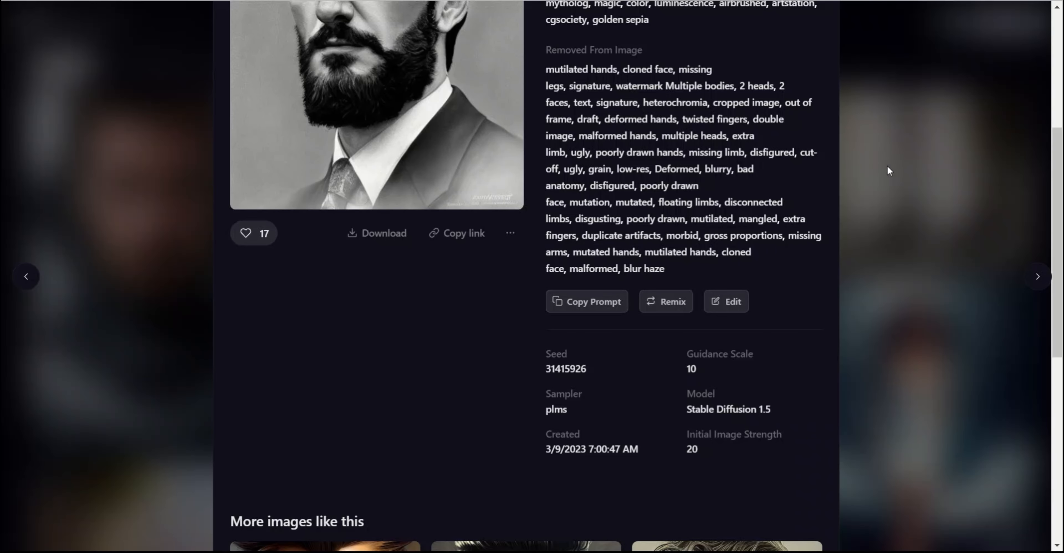
# Switch to the gallery page of the black-and-white portrait and review its seed, guidance scale, sampler and model details.
pyautogui.moveTo(734, 459); pyautogui.dragTo(549, 342)
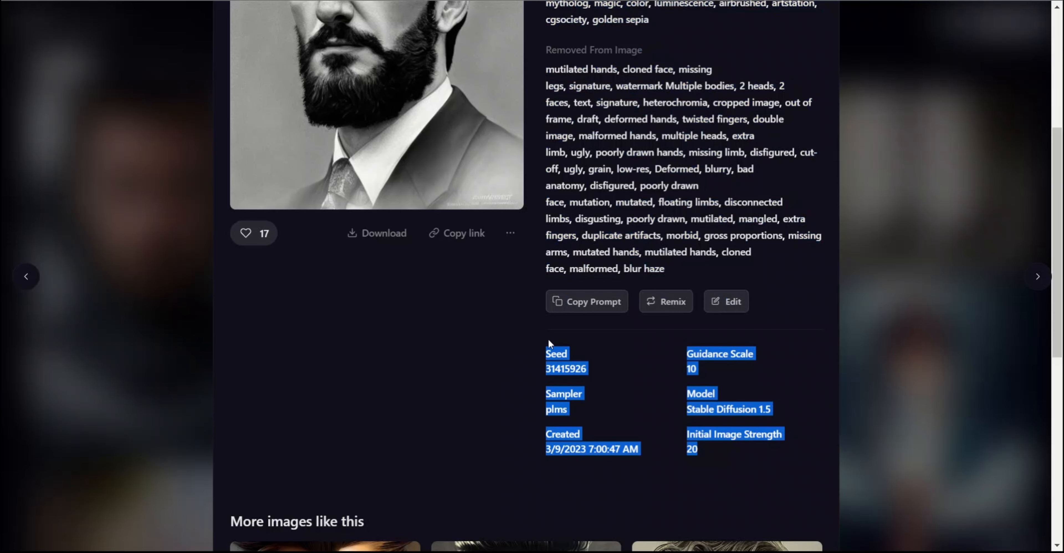
pyautogui.scroll(5, 455, 361)
pyautogui.scroll(-3, 475, 397)
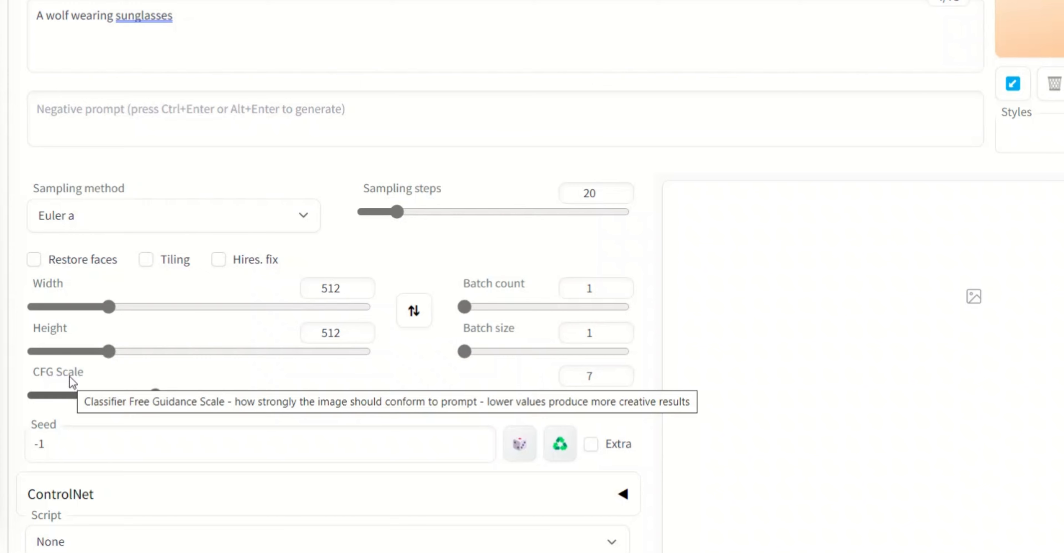
pyautogui.moveTo(264, 20); pyautogui.dragTo(49, 10)
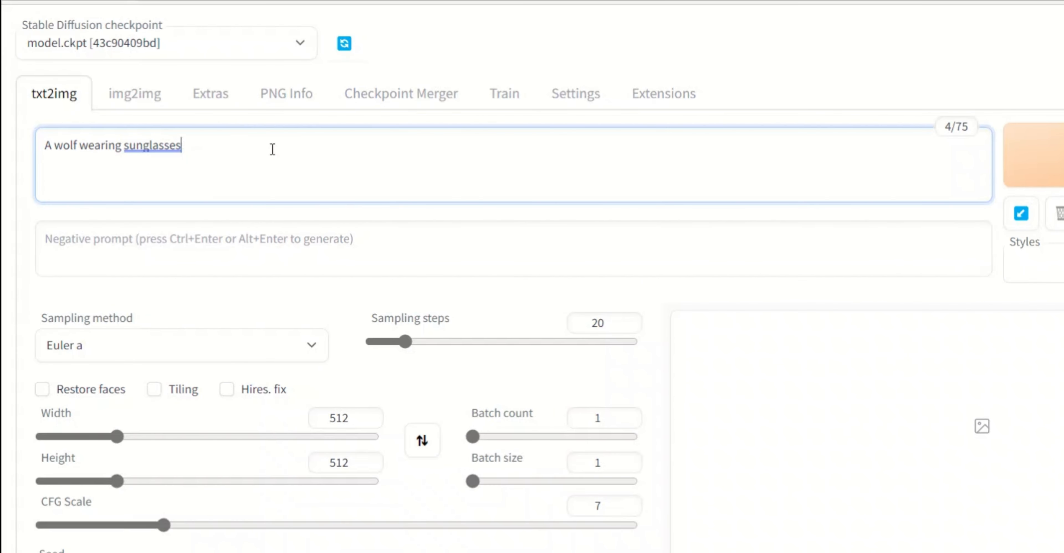
pyautogui.moveTo(56, 139); pyautogui.dragTo(40, 140)
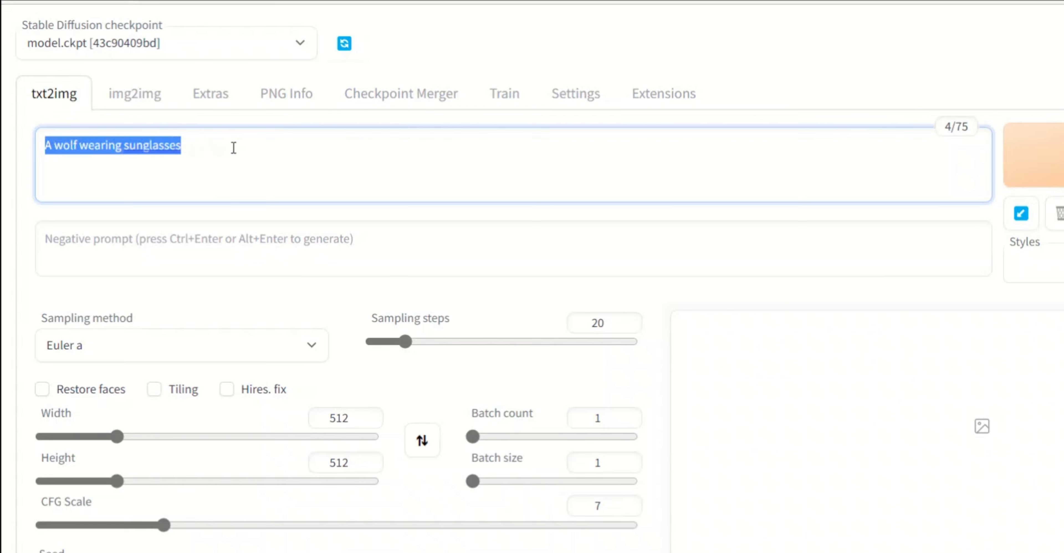
pyautogui.click(105, 442)
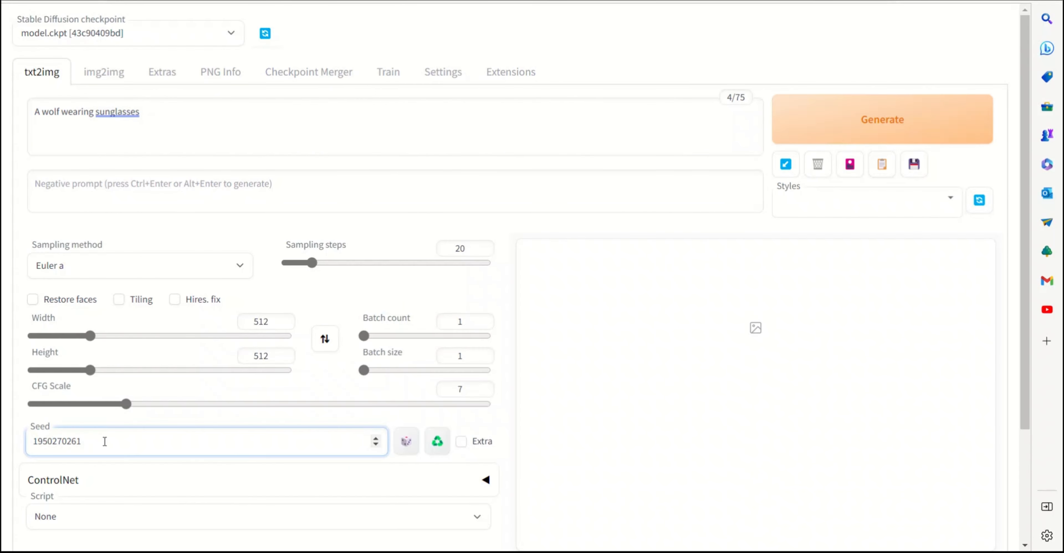
pyautogui.moveTo(105, 441); pyautogui.dragTo(29, 440)
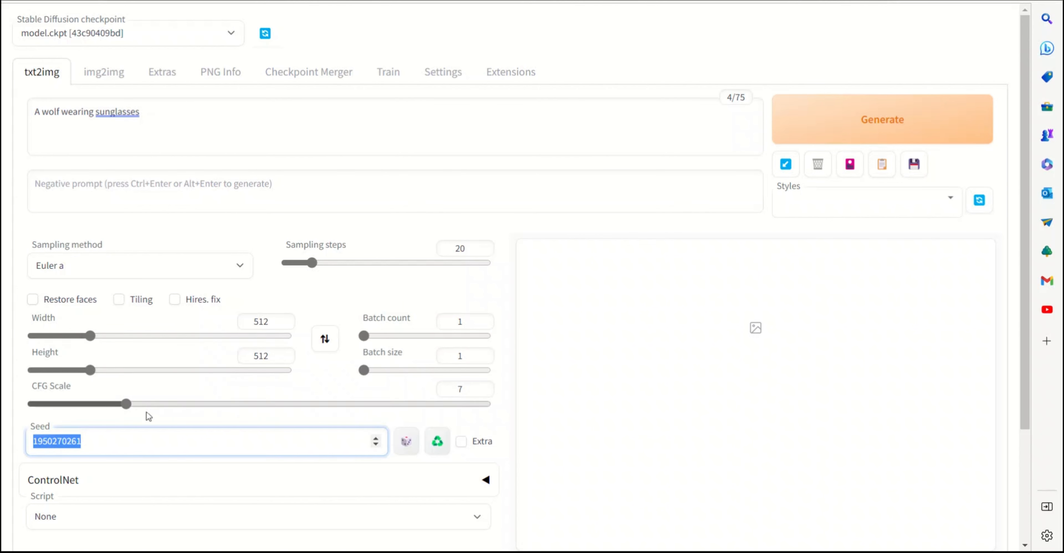
pyautogui.doubleClick(466, 384)
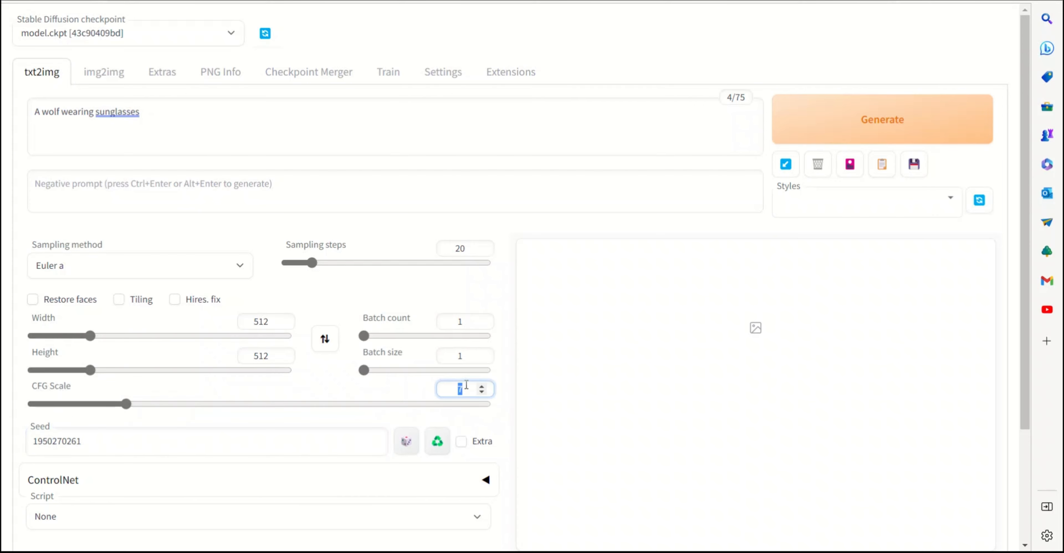
pyautogui.click(896, 120)
pyautogui.scroll(-2, 743, 289)
pyautogui.click(736, 318)
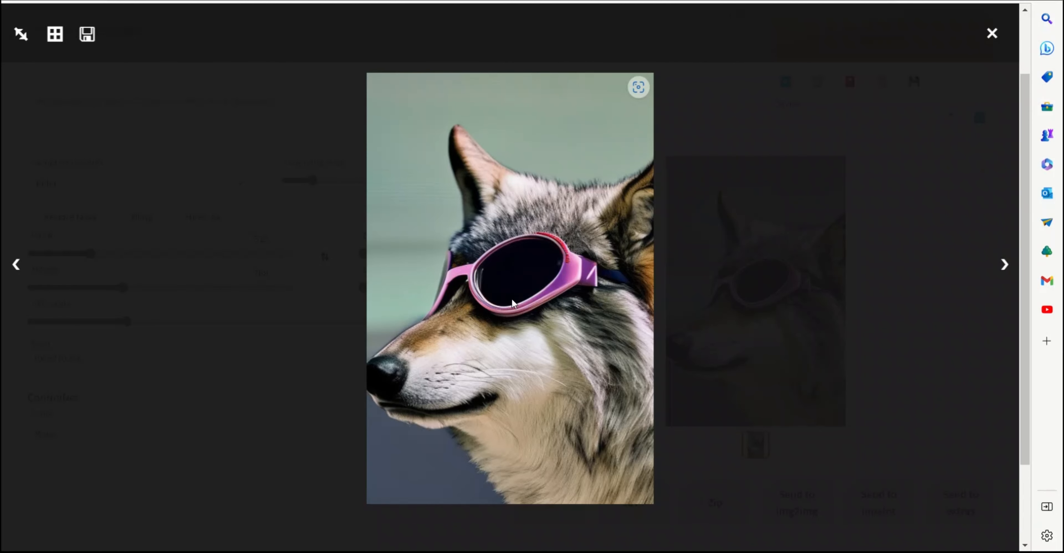
pyautogui.click(760, 234)
# Raise the CFG scale to 20, regenerate the wolf image with the same seed and view it enlarged.
pyautogui.moveTo(126, 321); pyautogui.dragTo(330, 321)
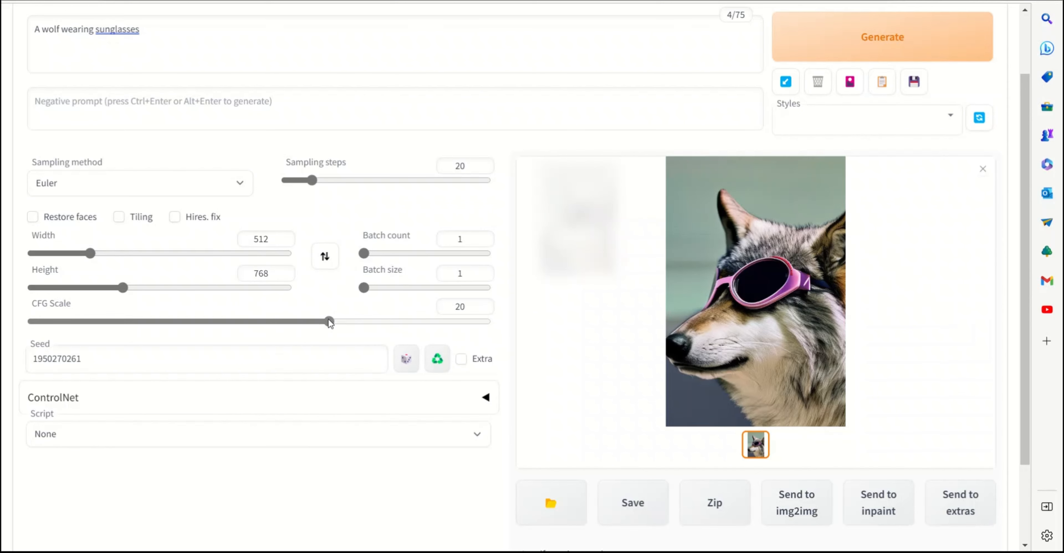
pyautogui.click(885, 37)
pyautogui.click(673, 219)
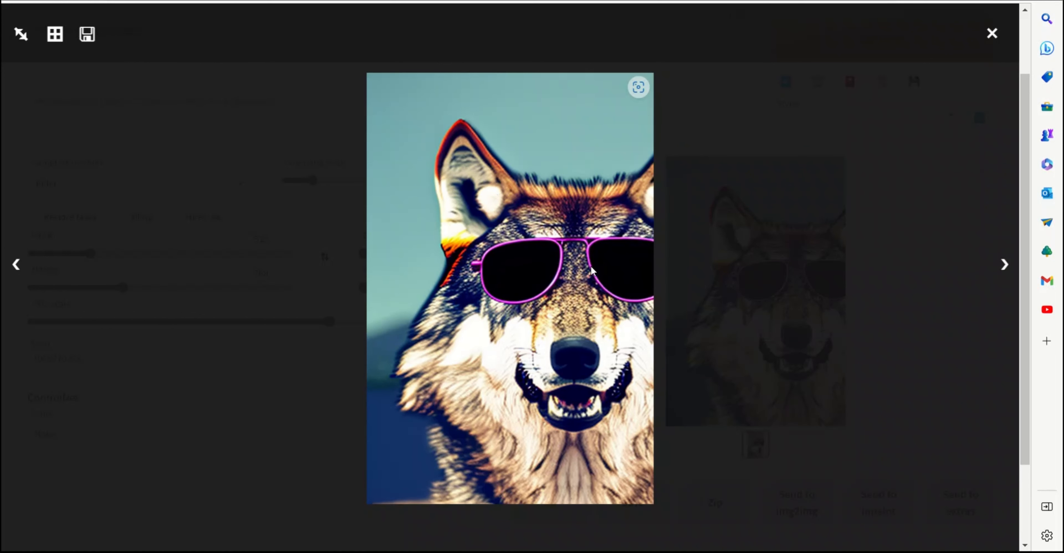
pyautogui.click(294, 331)
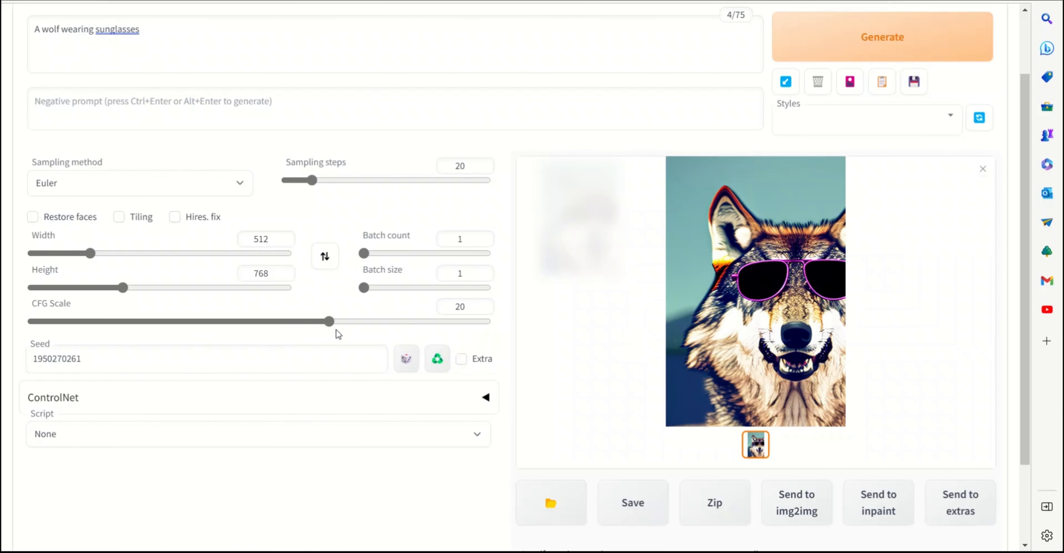
# Generate the wolf image with the CFG scale at the minimum of 1, and again at 3, to compare the results.
pyautogui.moveTo(331, 322); pyautogui.dragTo(33, 325)
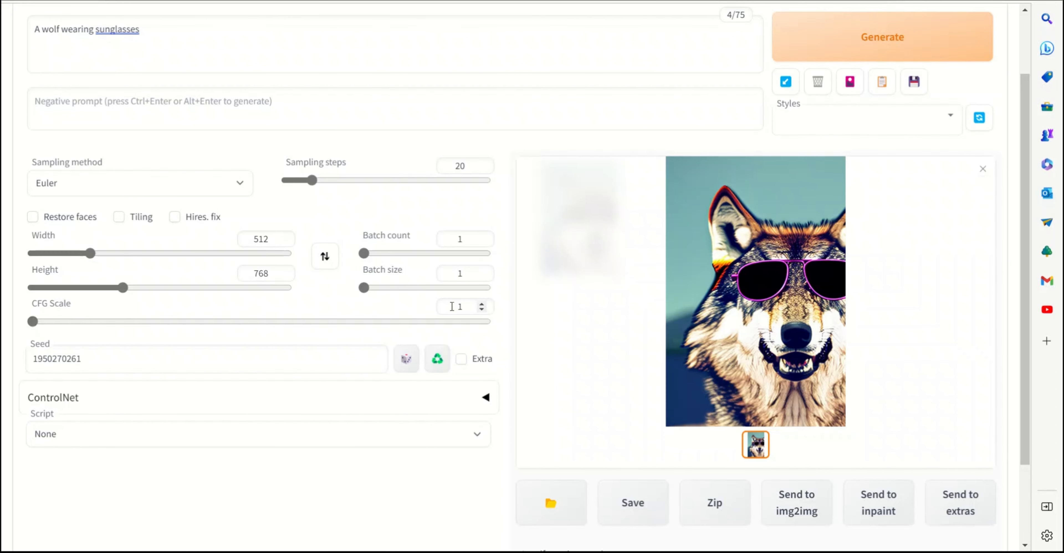
pyautogui.click(888, 38)
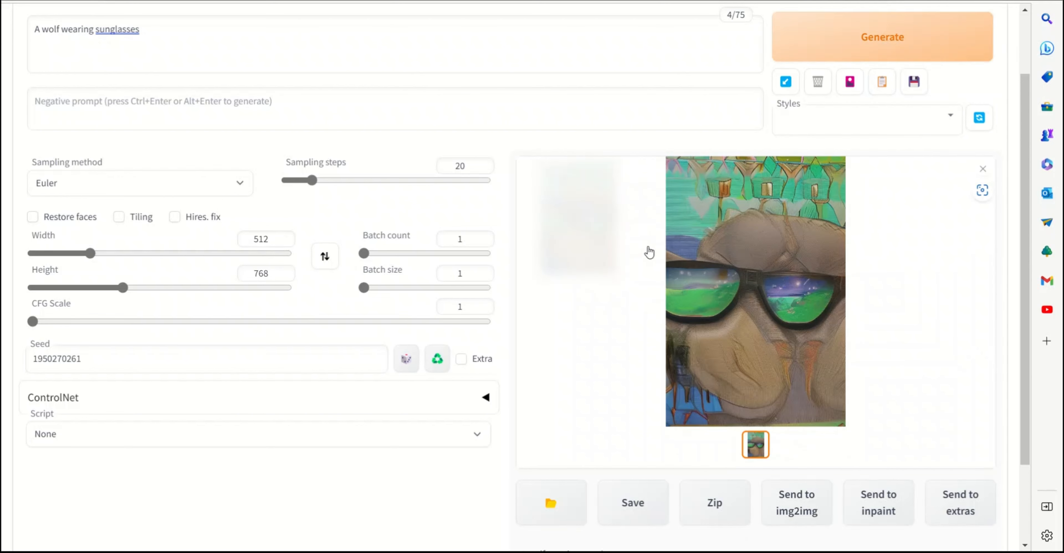
pyautogui.click(63, 321)
pyautogui.click(936, 54)
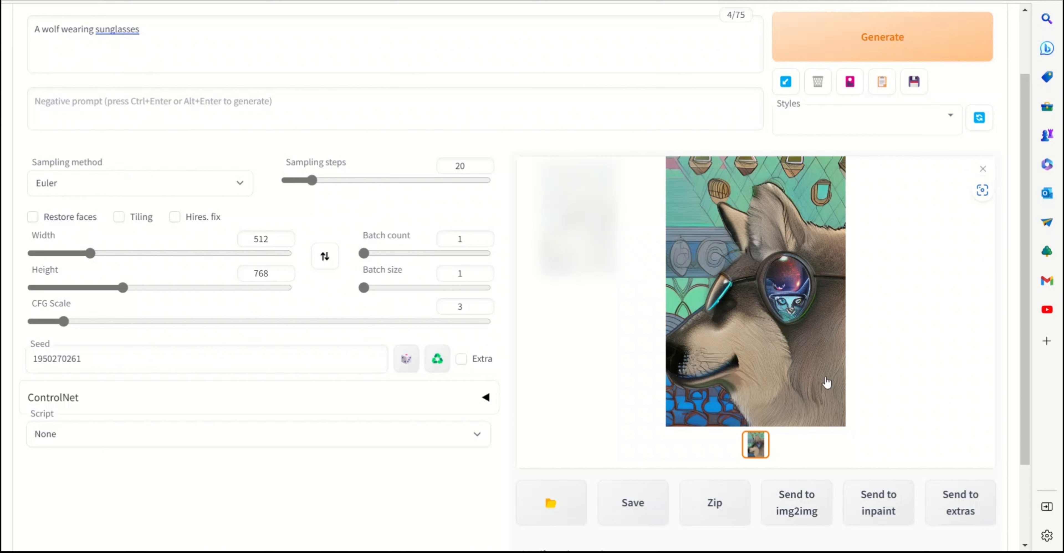
# Set the CFG scale back to 7 and start generating the wolf image again with the same seed.
pyautogui.click(111, 322)
pyautogui.click(126, 321)
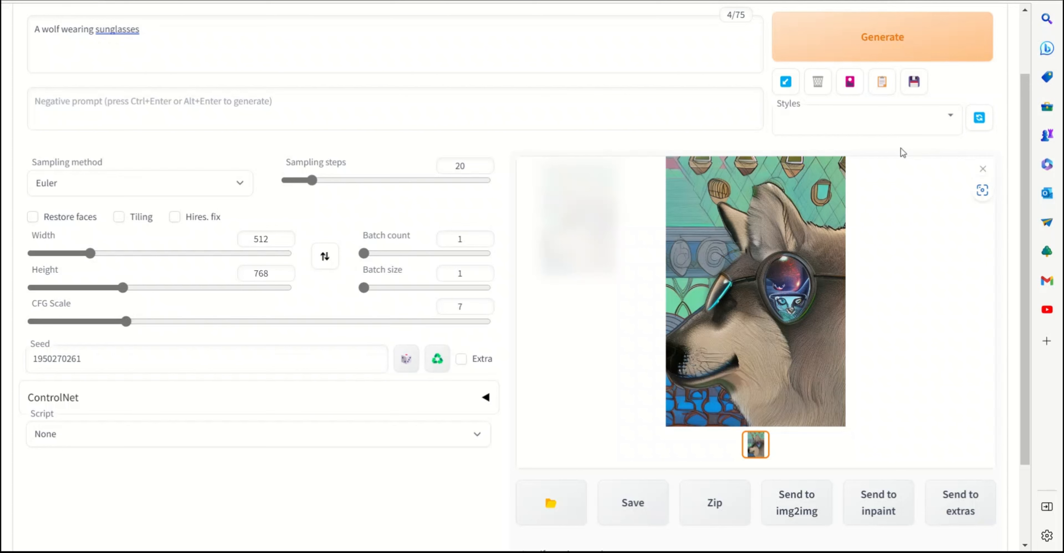
pyautogui.click(898, 51)
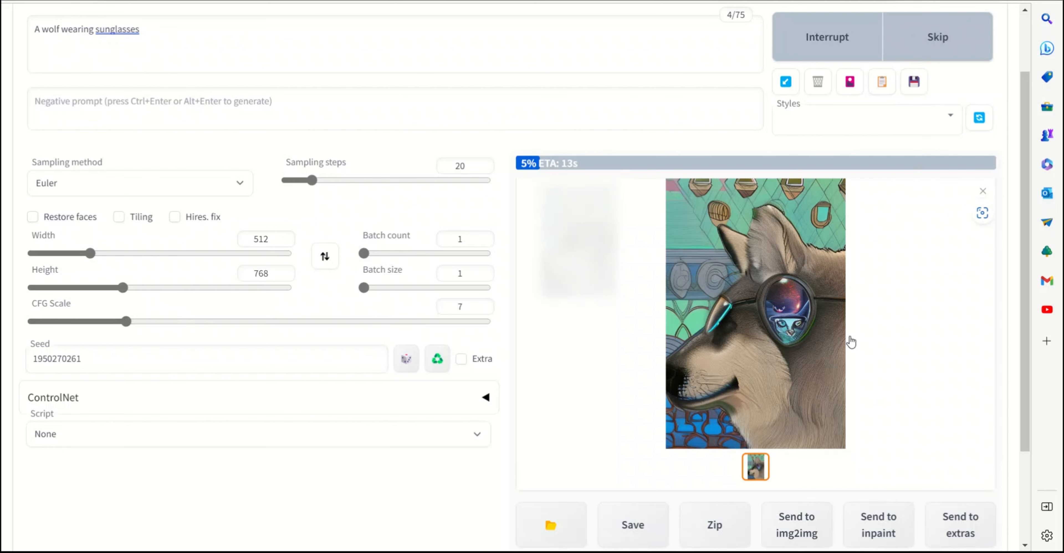